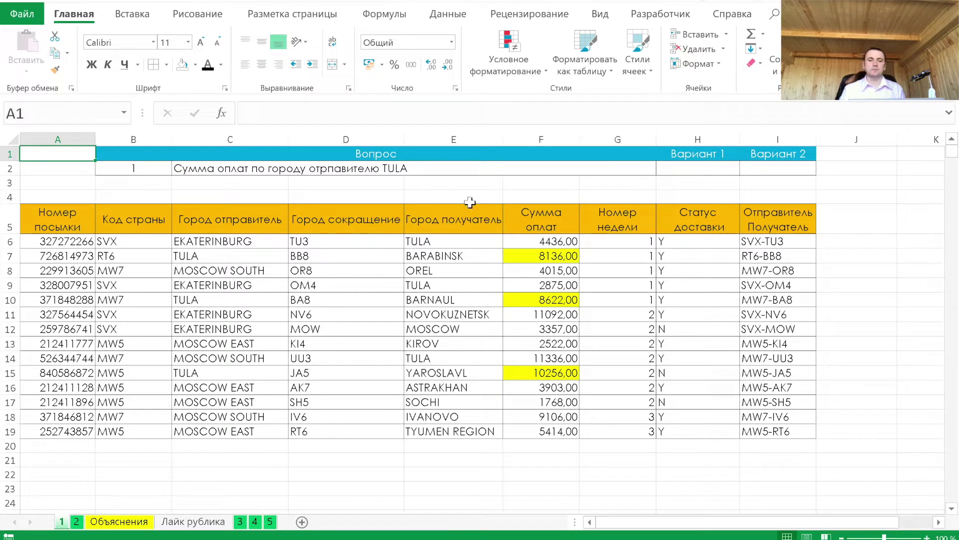
Step: Start a SUMIF in H2 with the sender cities C6:C19 as its range
left_click(703, 156)
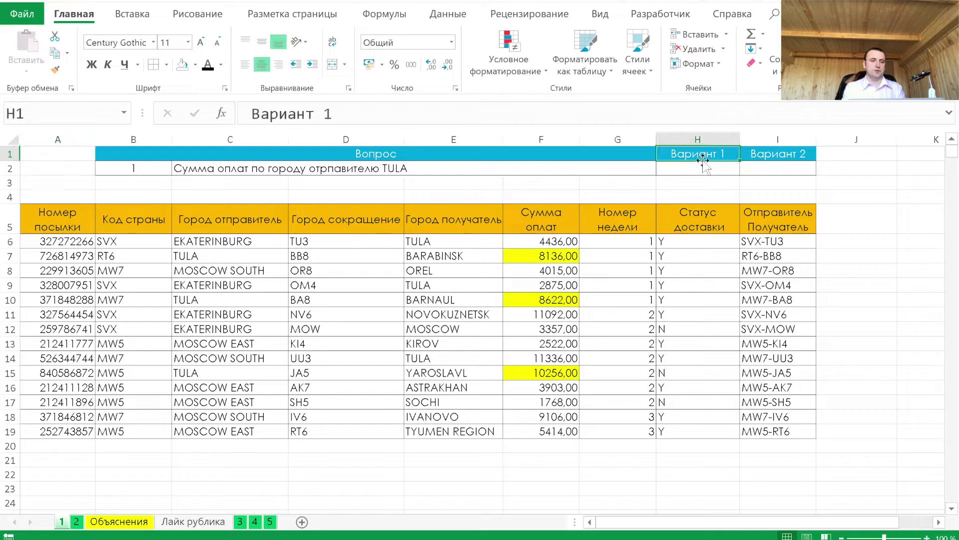
left_click(704, 168)
type("=сум")
key("Down")
key("Tab")
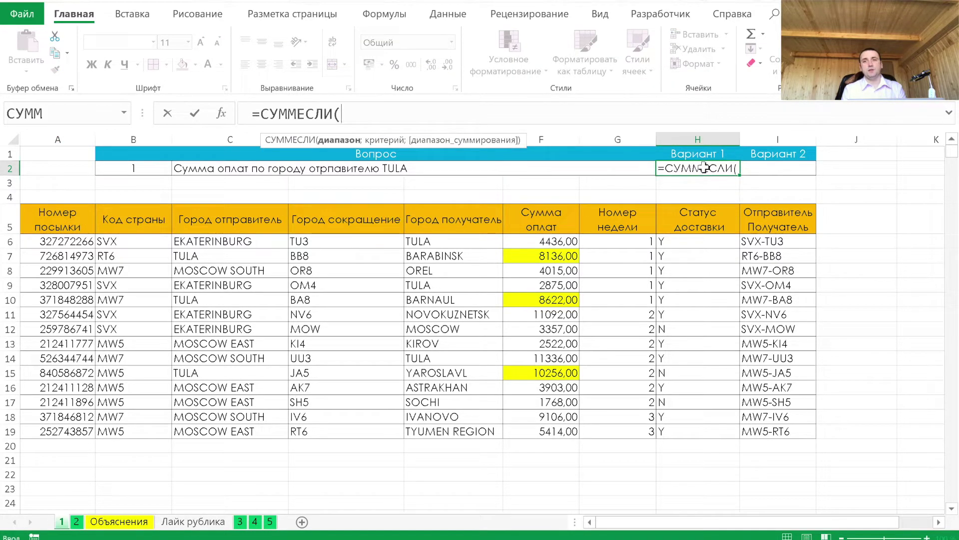
left_click(221, 114)
left_click_drag(587, 212, 576, 278)
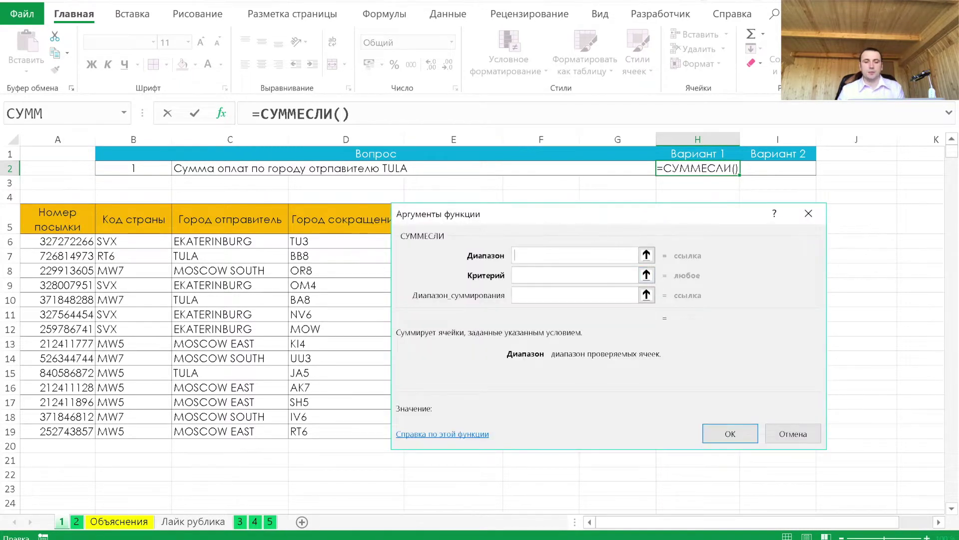
left_click_drag(575, 278, 650, 251)
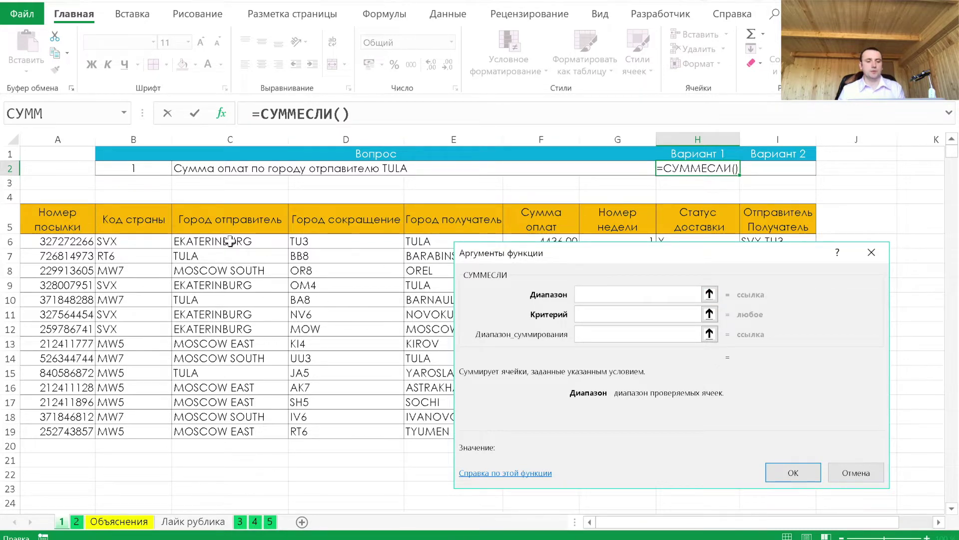
left_click_drag(229, 241, 216, 431)
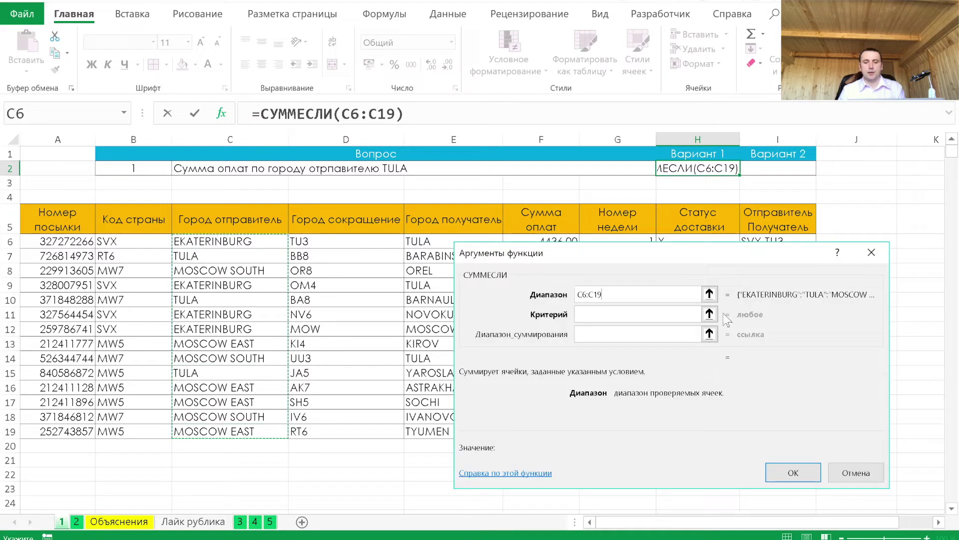
Step: Finish the SUMIF with criterion "TULA" and sum range F6:F19, giving 27014
left_click(616, 319)
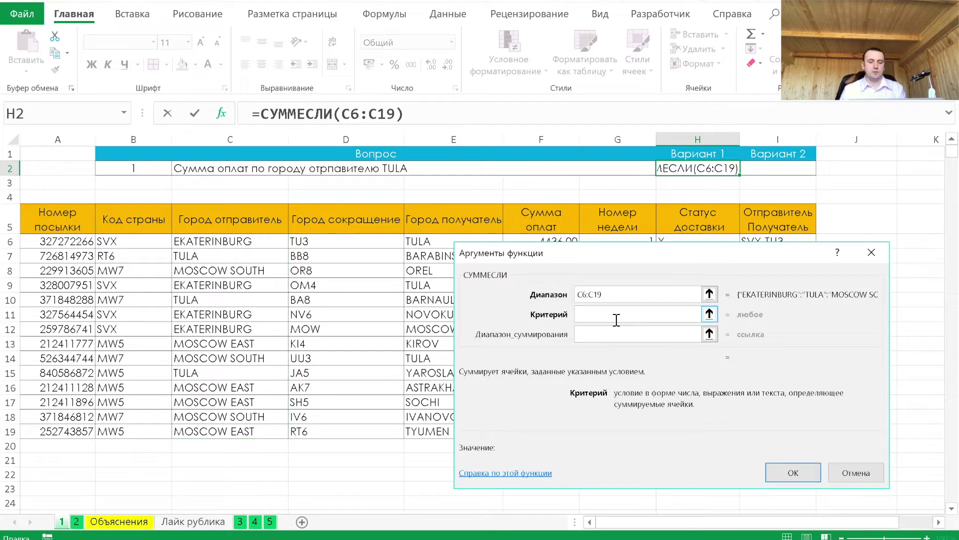
type("TULA")
left_click(607, 334)
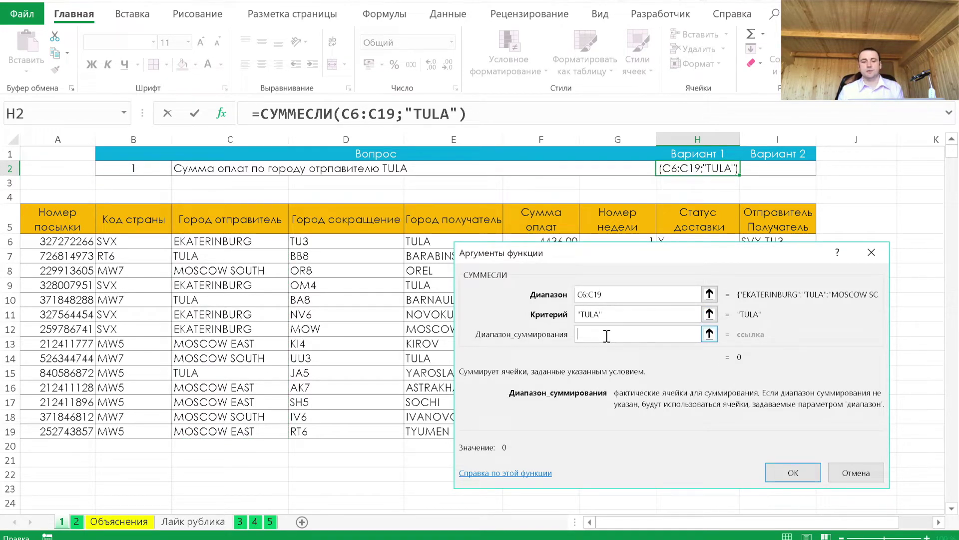
mouse_move(542, 258)
left_mouse_down()
mouse_move(421, 270)
mouse_move(158, 226)
left_mouse_up()
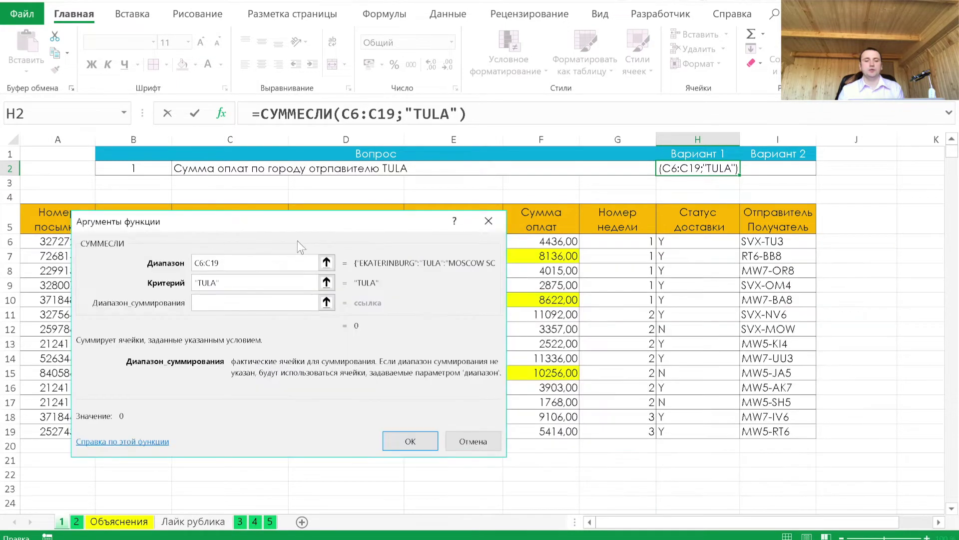
left_click(227, 300)
left_click(557, 242)
key("Return")
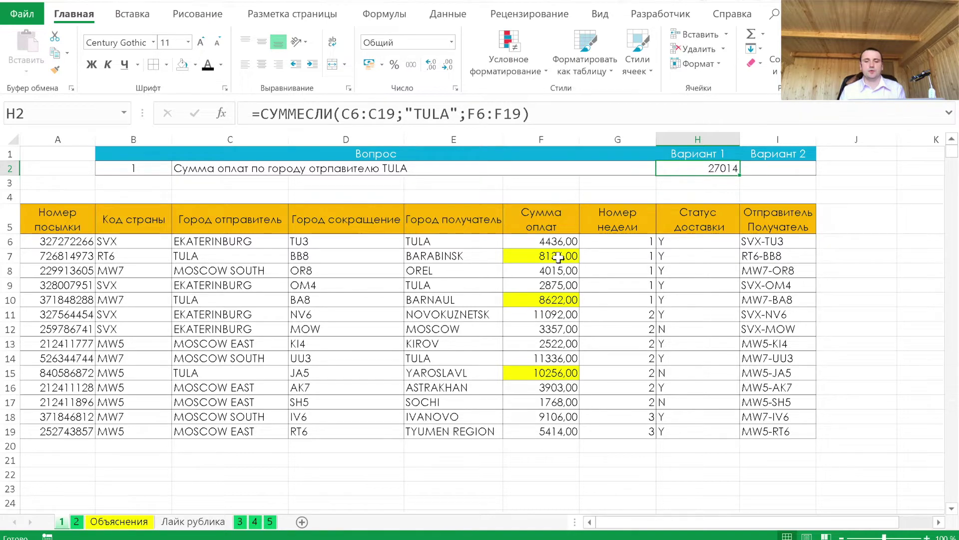
Step: Check the total by selecting the TULA payments 8136, 8622 and 10256 in F7, F10 and F15
left_click(558, 256, "ctrl")
left_click(551, 301, "ctrl")
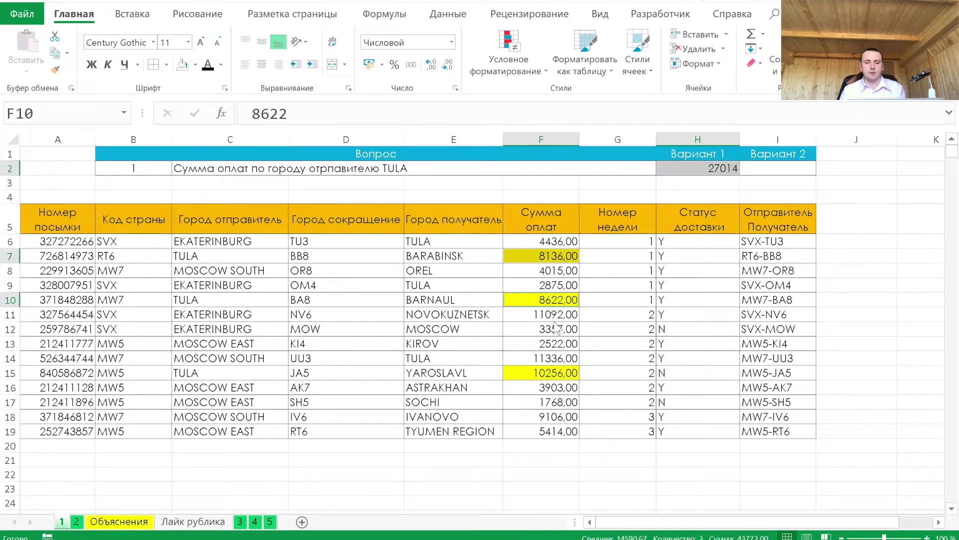
left_click(557, 288)
left_click(559, 257)
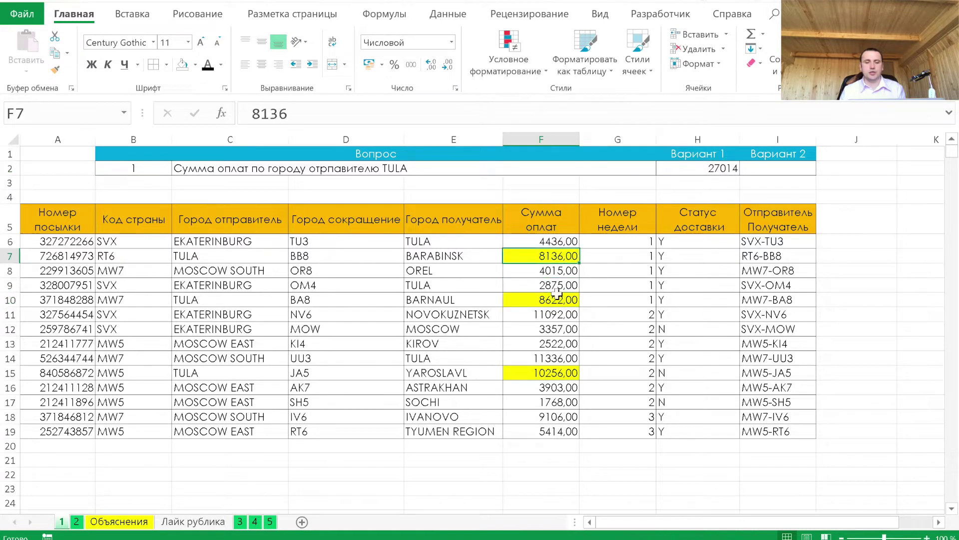
left_click(554, 300, "ctrl")
left_click(549, 372, "ctrl")
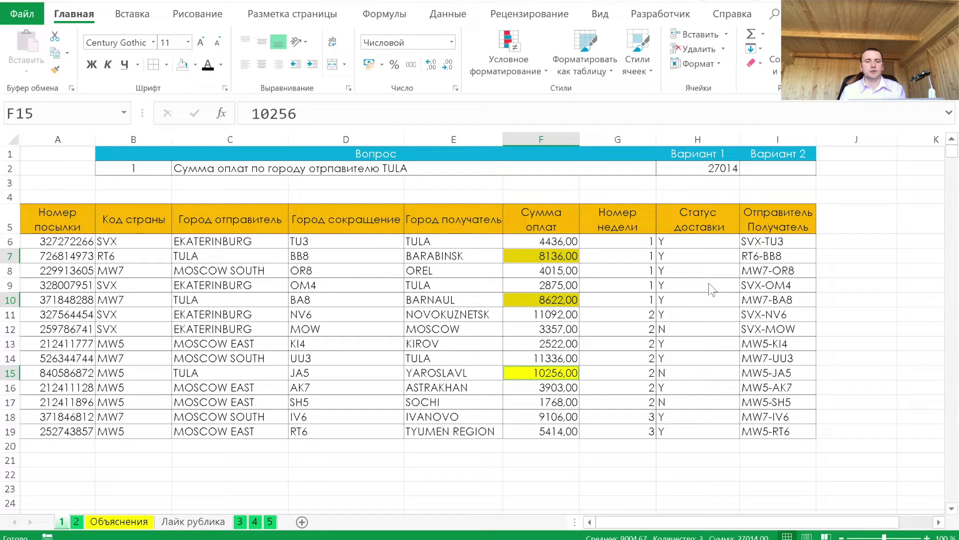
double_click(788, 168)
key("Escape")
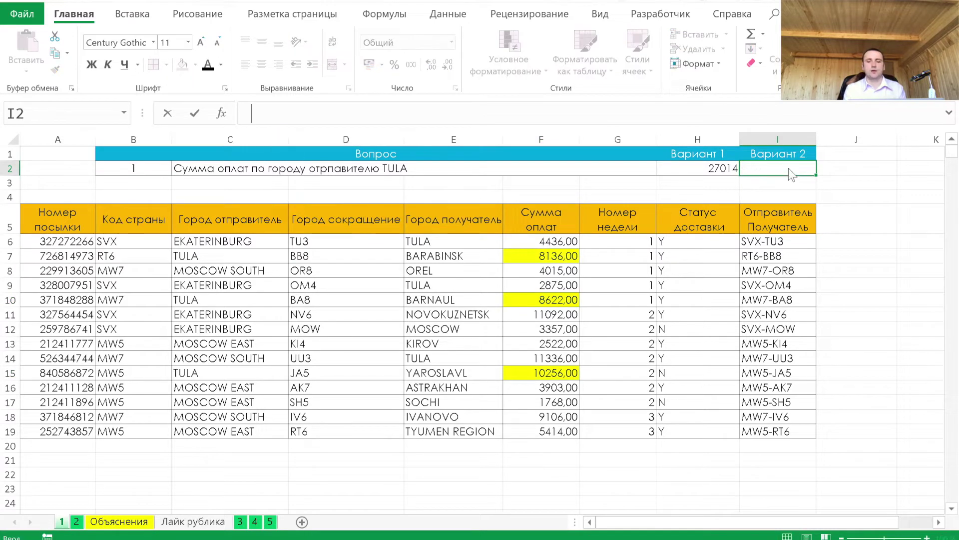
Step: Start a SUMIF in I2 with the sender cities C6:C19 as its range
type("=с")
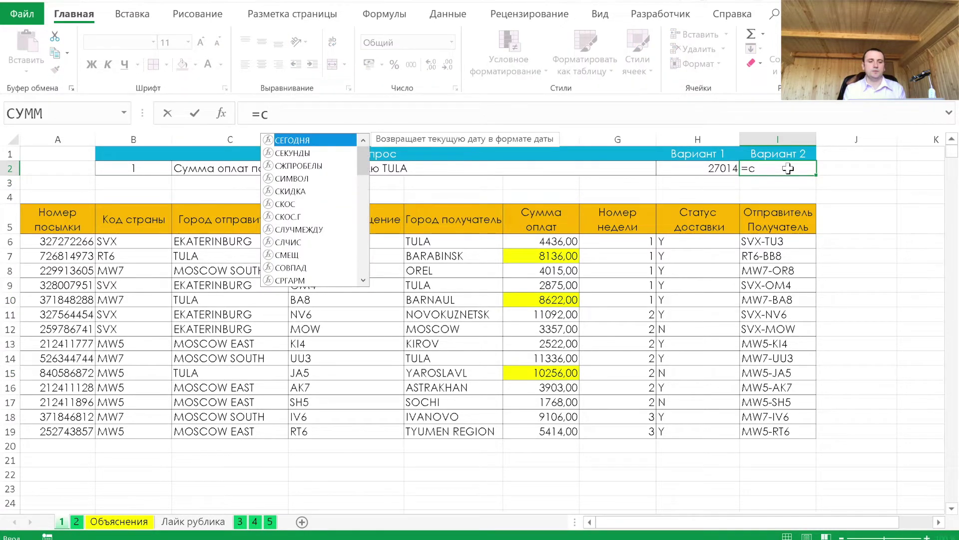
key("Down")
key("Down")
key("Up")
key("Up")
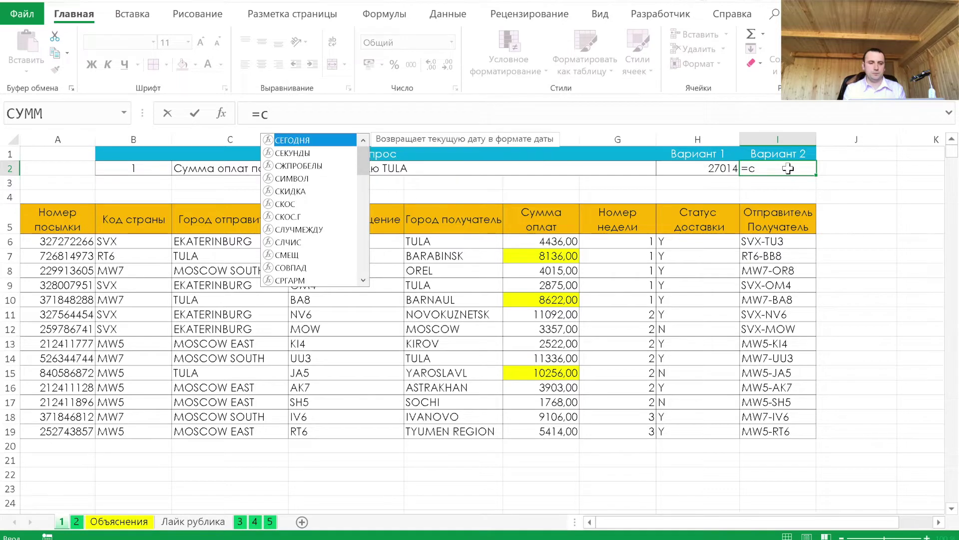
type("умм")
key("Down")
key("Tab")
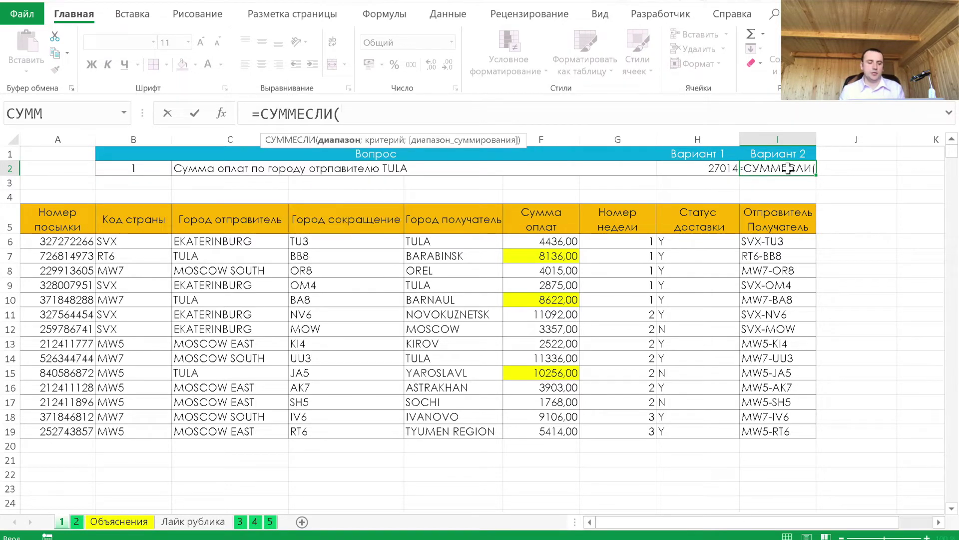
key("ctrl+a")
left_click_drag(368, 225, 770, 315)
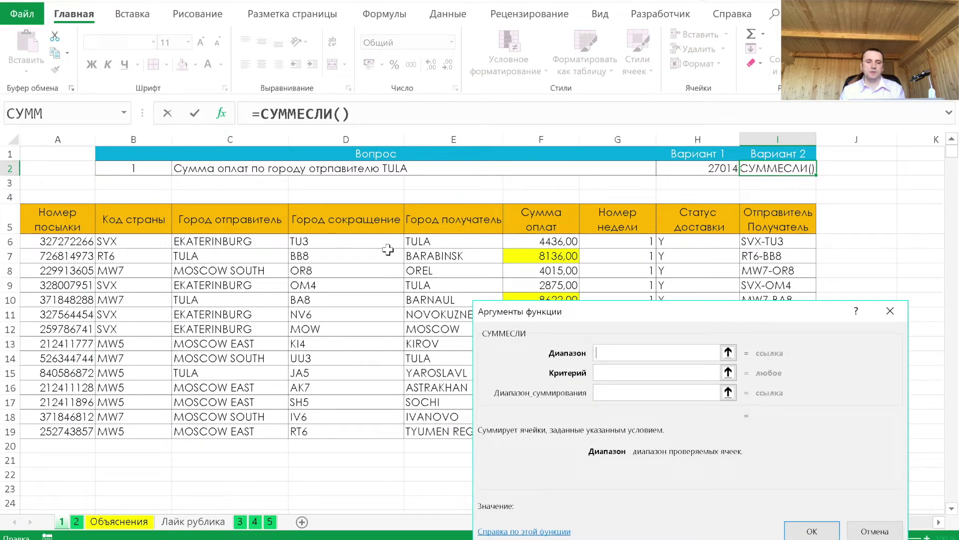
left_click_drag(215, 241, 200, 431)
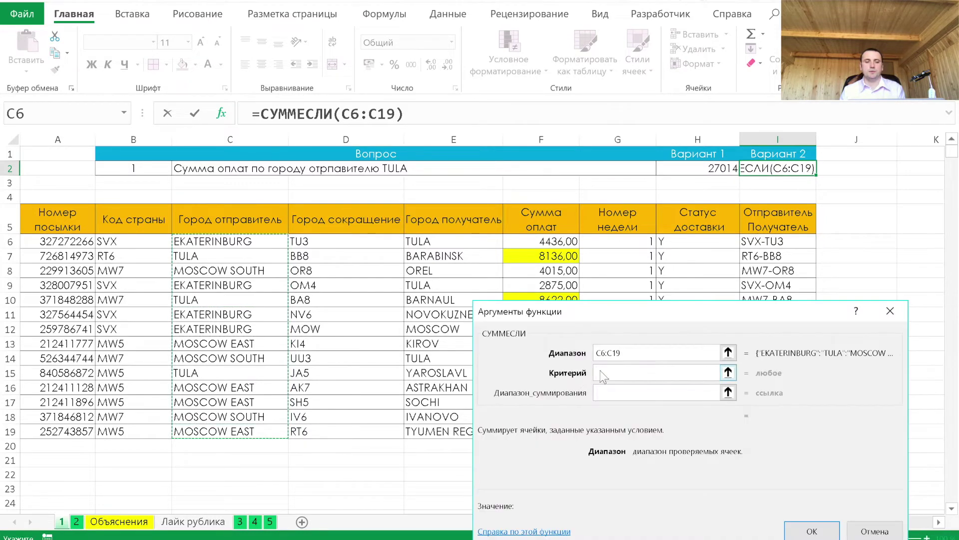
Step: Use cell C7 as the criterion and F6:F19 as the sum range, giving 27014
left_click(654, 372)
left_click(193, 256)
left_click(625, 392)
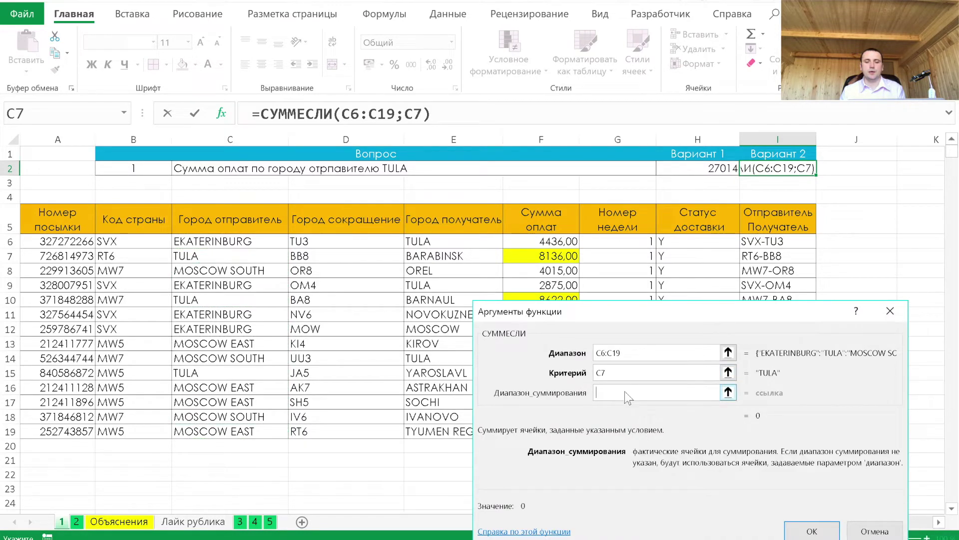
left_click_drag(625, 314, 222, 285)
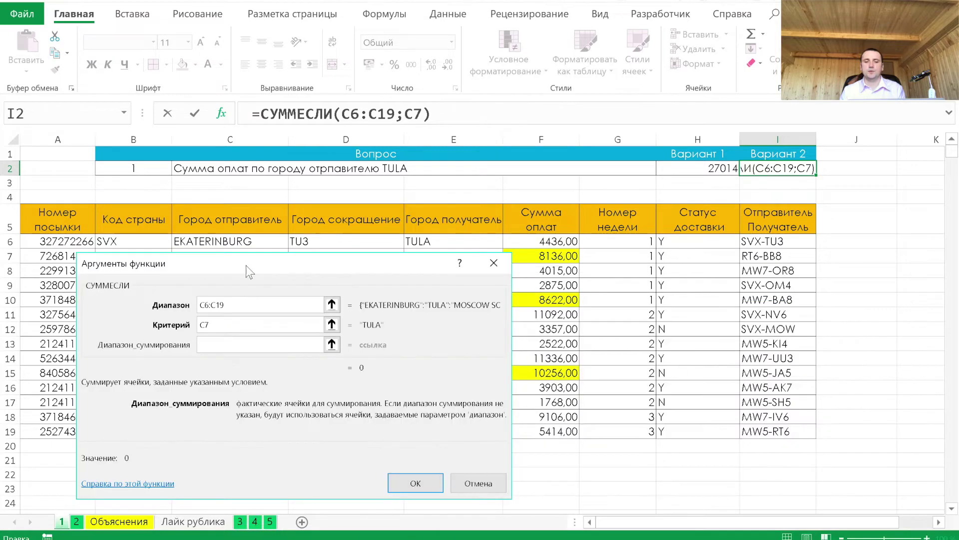
left_click_drag(545, 242, 557, 432)
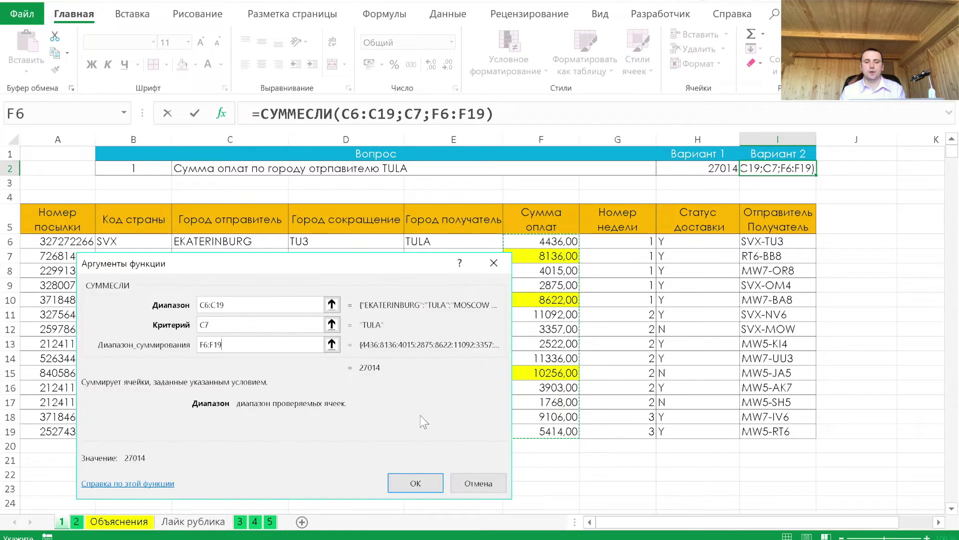
left_click(422, 479)
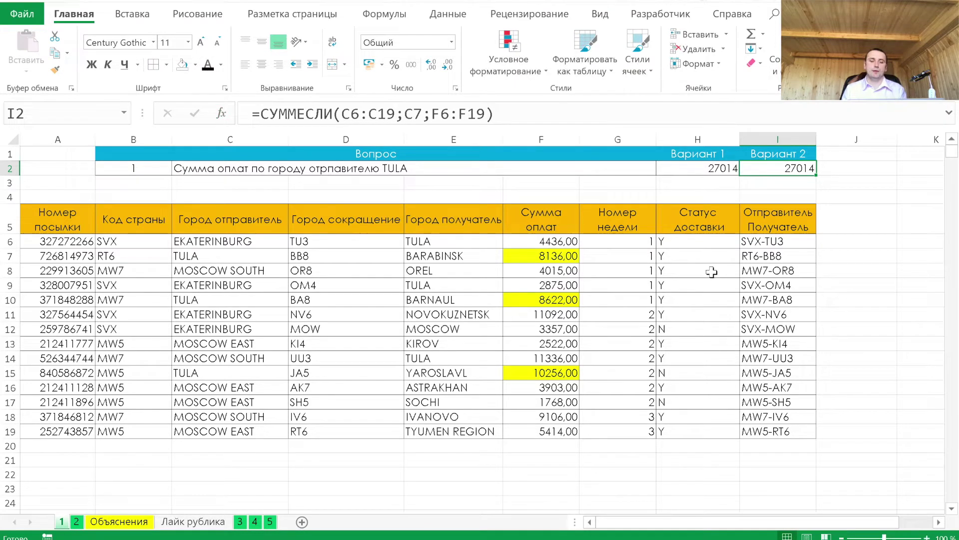
left_click(77, 522)
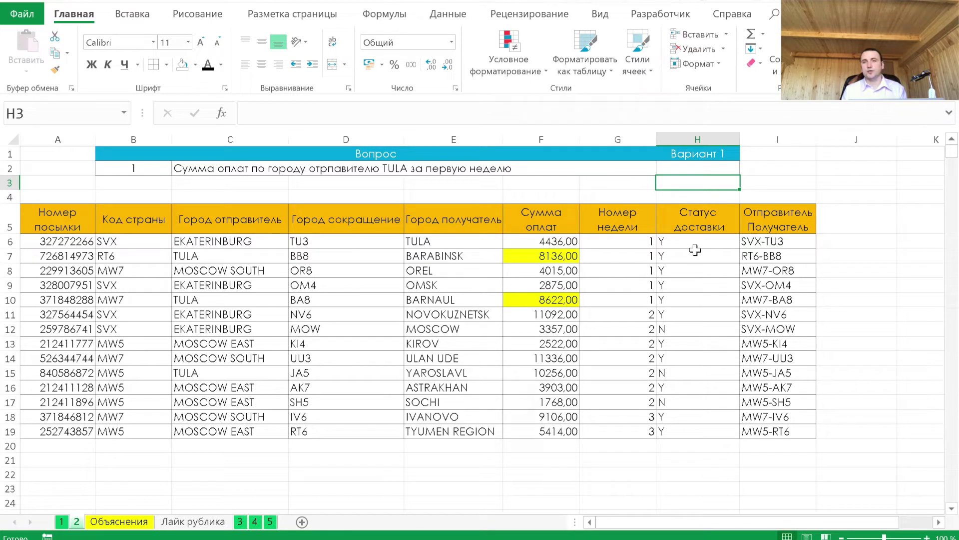
Step: Start a SUMIFS in H2 summing F6:F19, with C6:C19 as the first criteria range
left_click(690, 169)
type("=су")
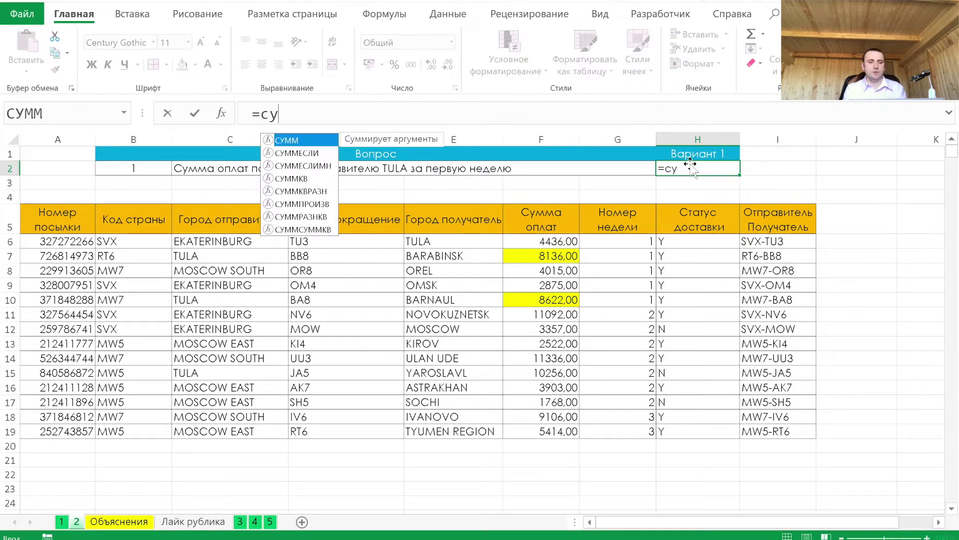
key("Down")
key("Tab")
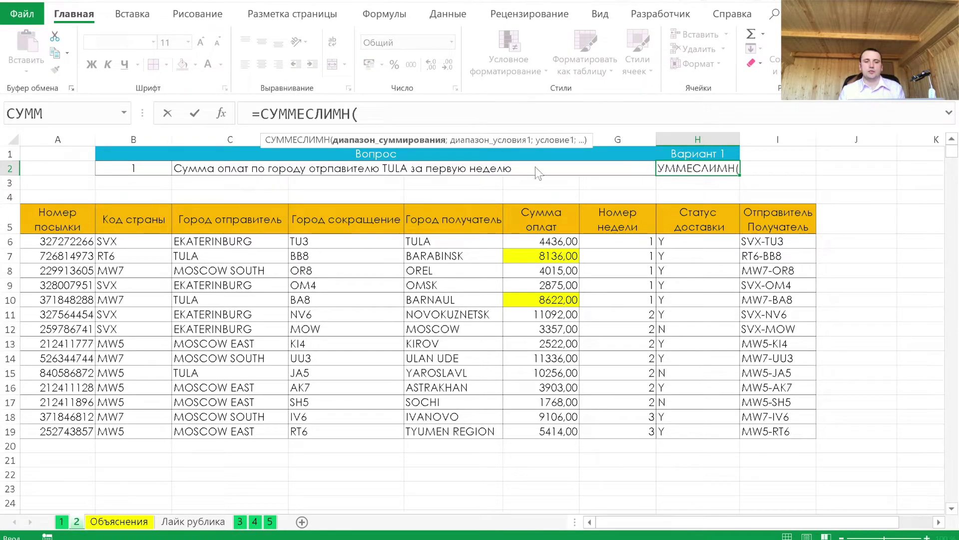
left_click(219, 114)
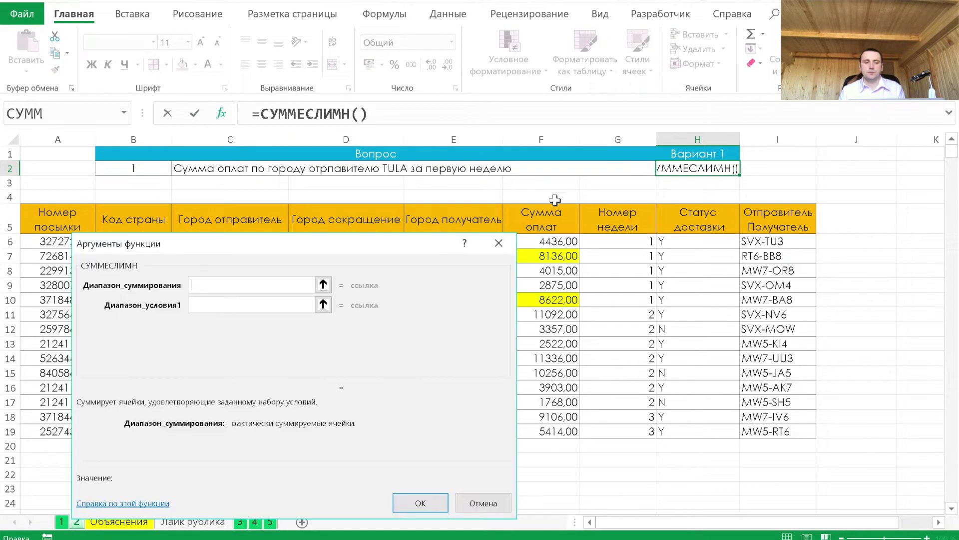
left_click_drag(552, 246, 548, 425)
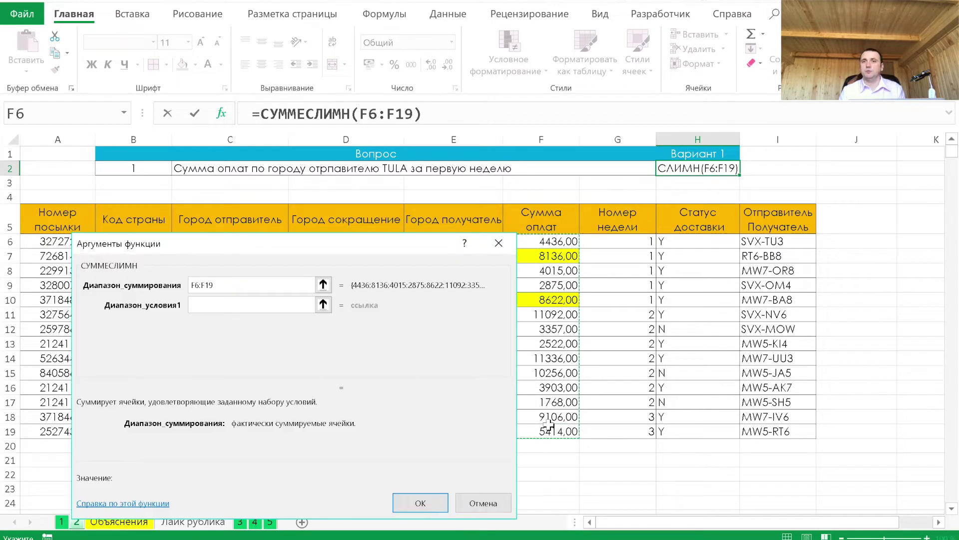
left_click(259, 304)
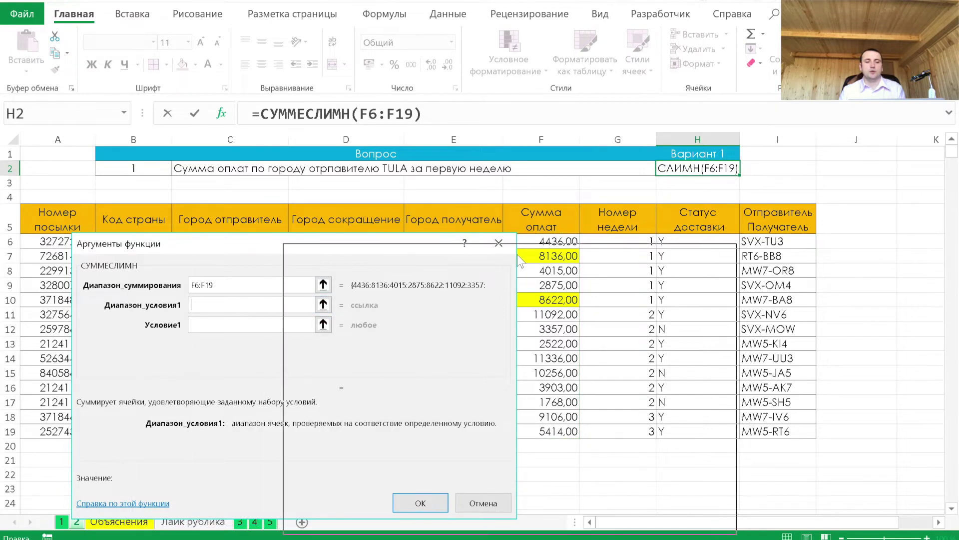
left_click_drag(301, 243, 520, 254)
left_click_drag(214, 242, 216, 438)
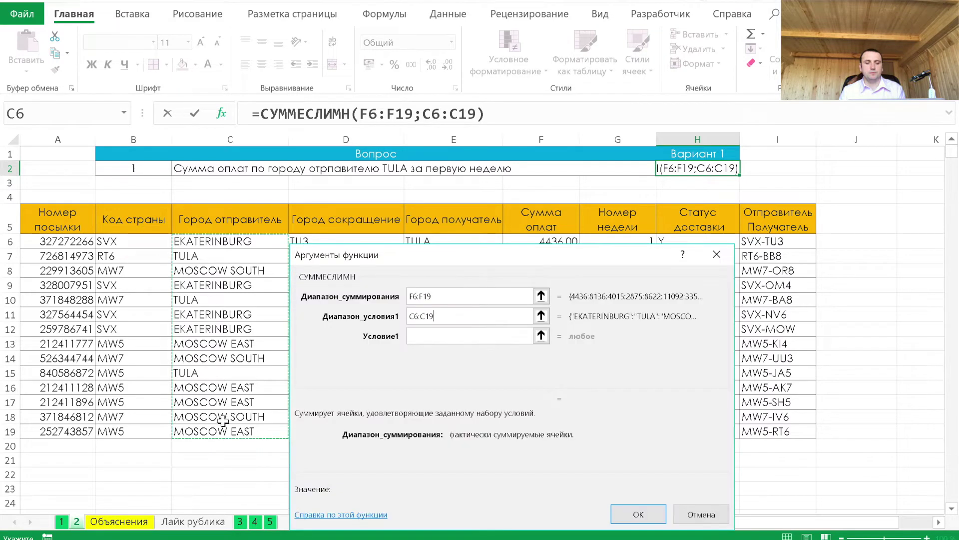
Step: Add conditions C10 (TULA) and week G6:G19 = G6, and confirm to get 16758
left_click(437, 337)
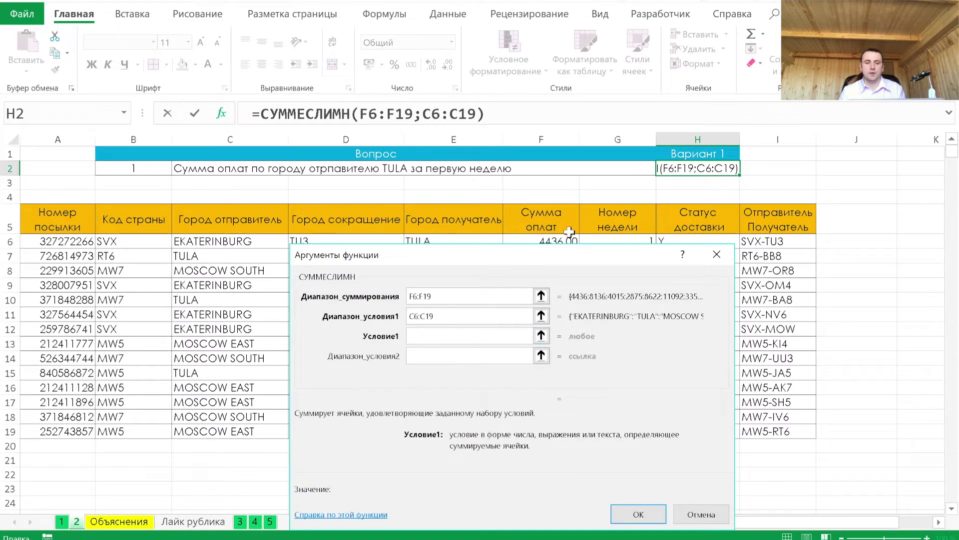
left_click(193, 300)
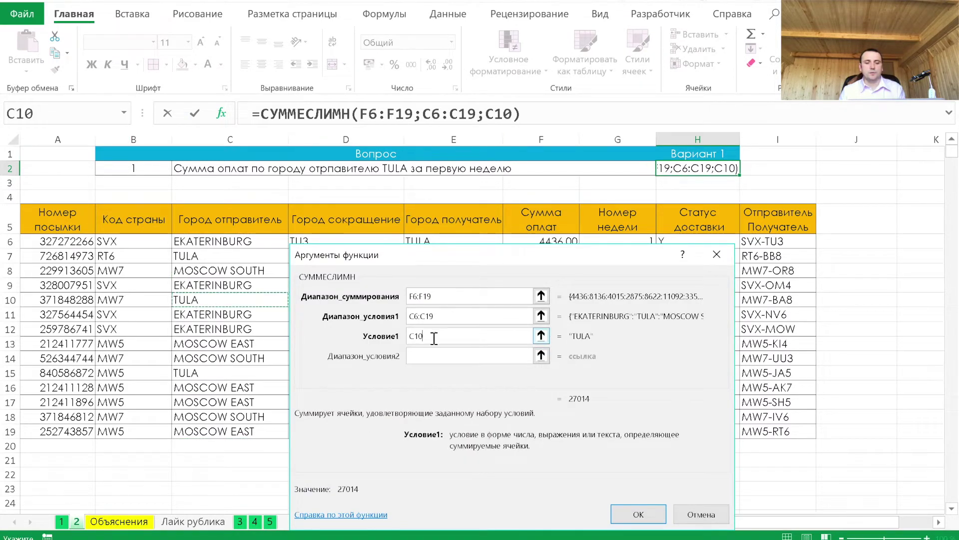
left_click(441, 356)
left_click_drag(481, 257, 312, 240)
left_click_drag(636, 242, 621, 429)
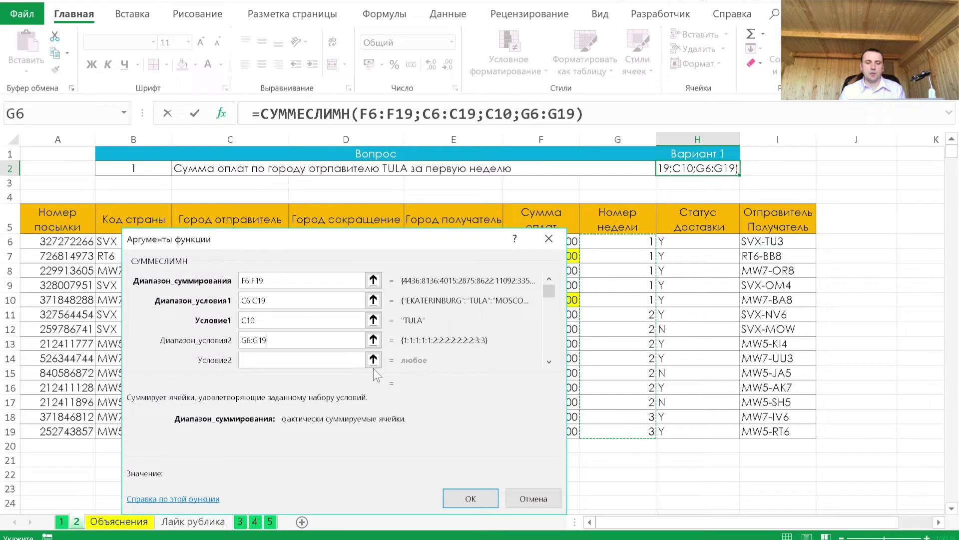
left_click(622, 243)
key("Return")
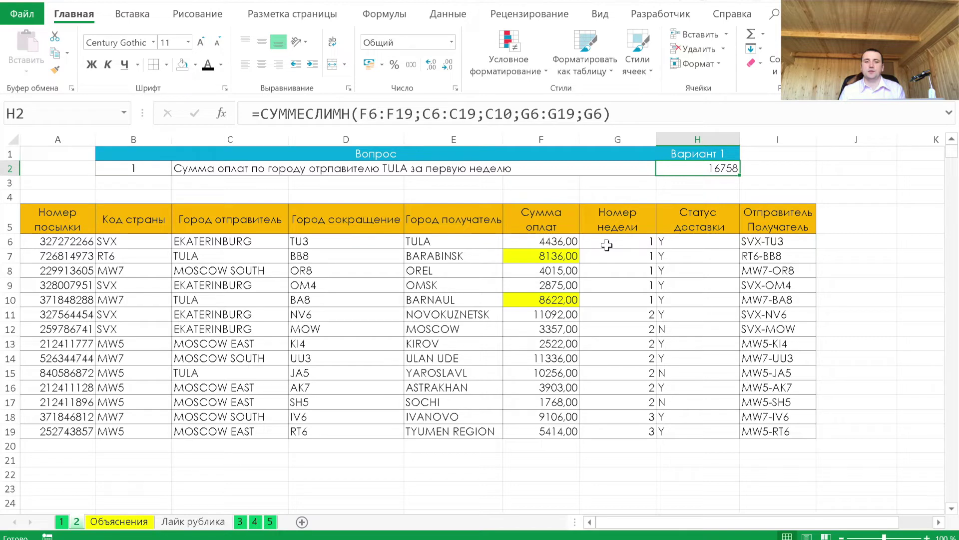
key("ctrl+Page_Down")
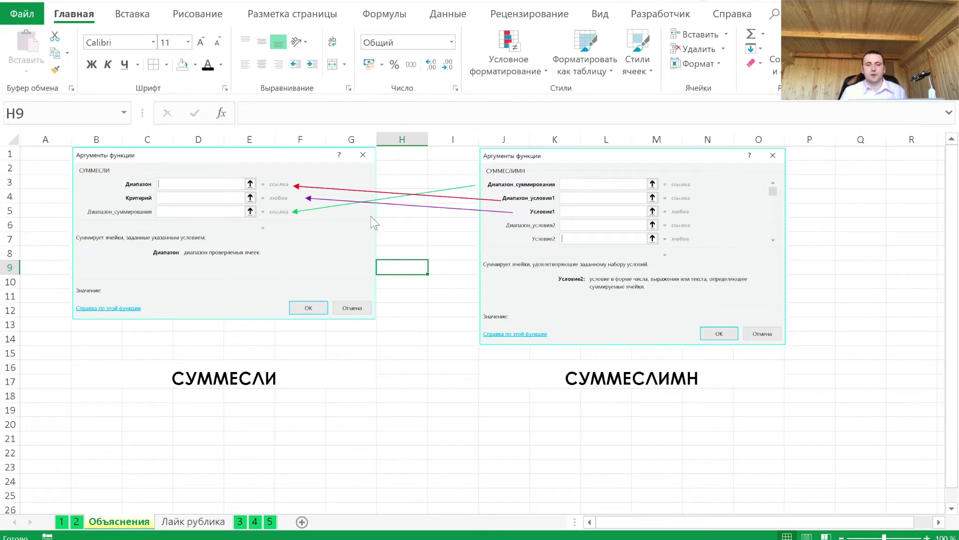
Step: Switch to the Лайк рублика sheet with the thumbs-up and thumbs-down images
left_click(193, 521)
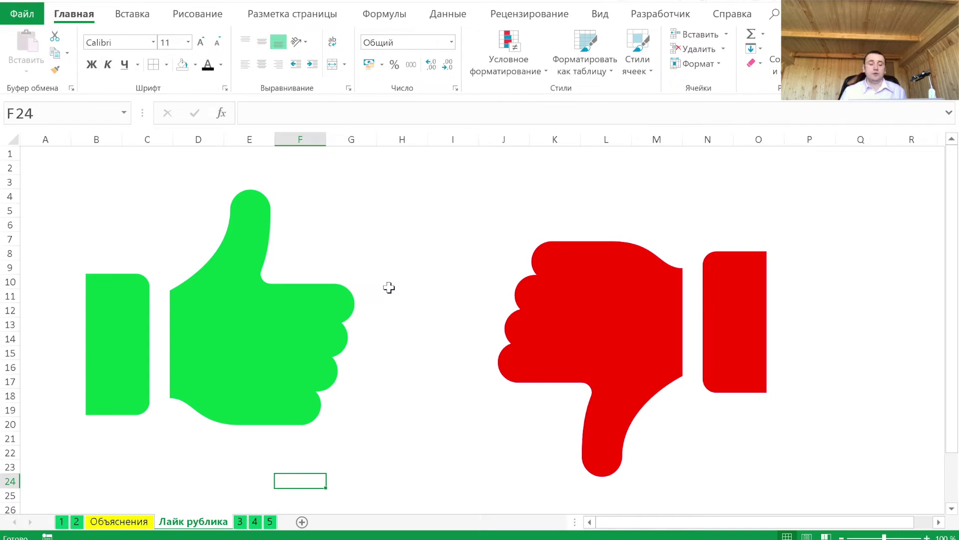
Step: Open sheet 3 and select the Вопрос header above the parcel question
left_click(240, 521)
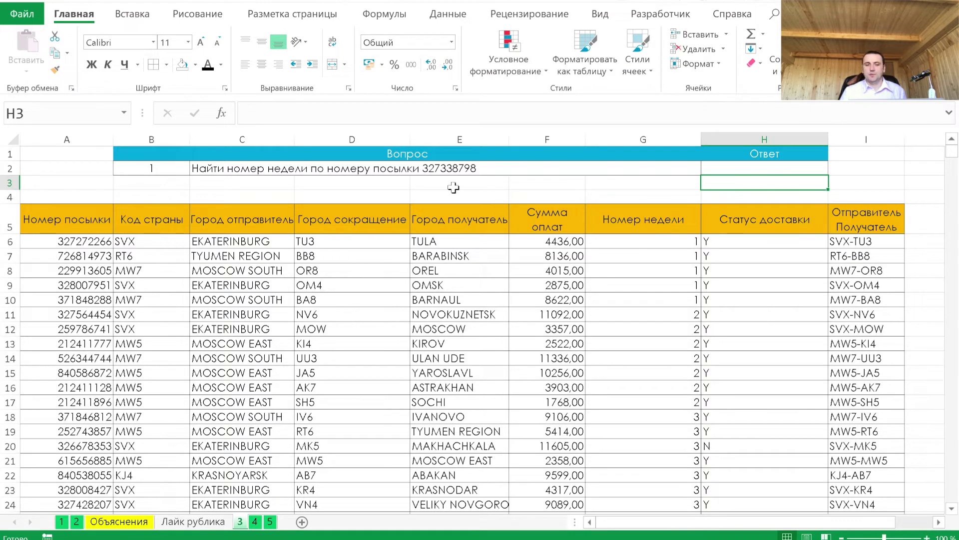
left_click(441, 160)
Step: Highlight the parcel number in the question text, then select answer cell H2
left_click(462, 170)
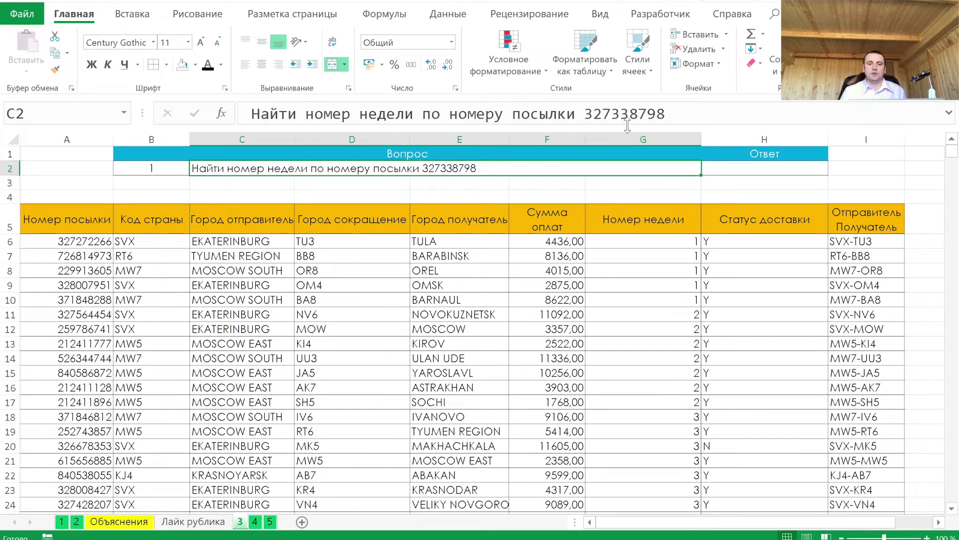
double_click(634, 121)
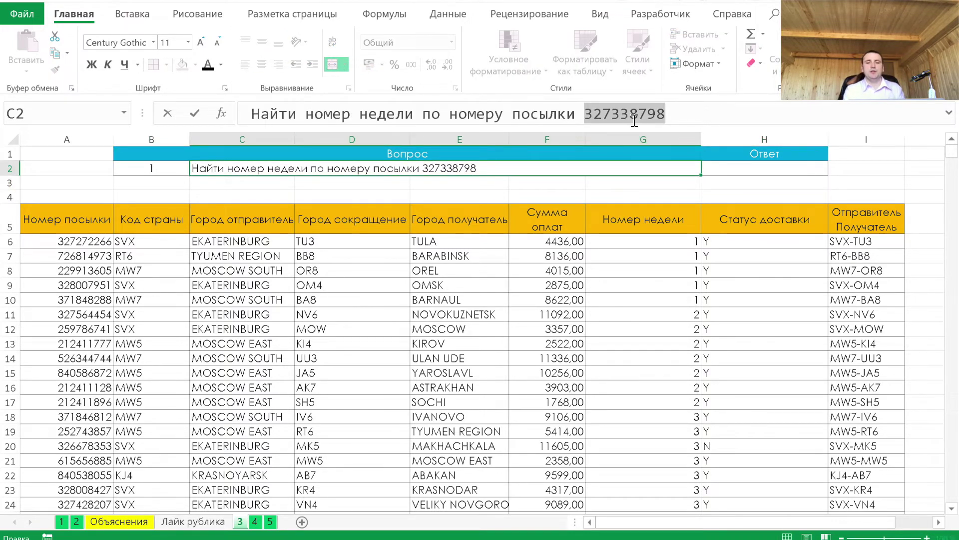
key("Return")
left_click(764, 158)
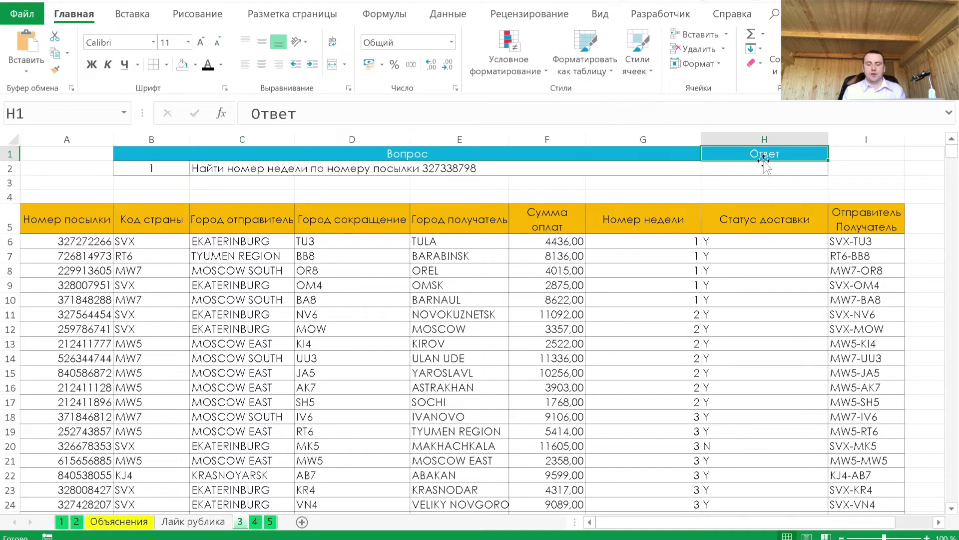
left_click(767, 166)
Step: Start a SUMIF in H2 with the parcel numbers A6:A16170 as its lookup range
type("=су")
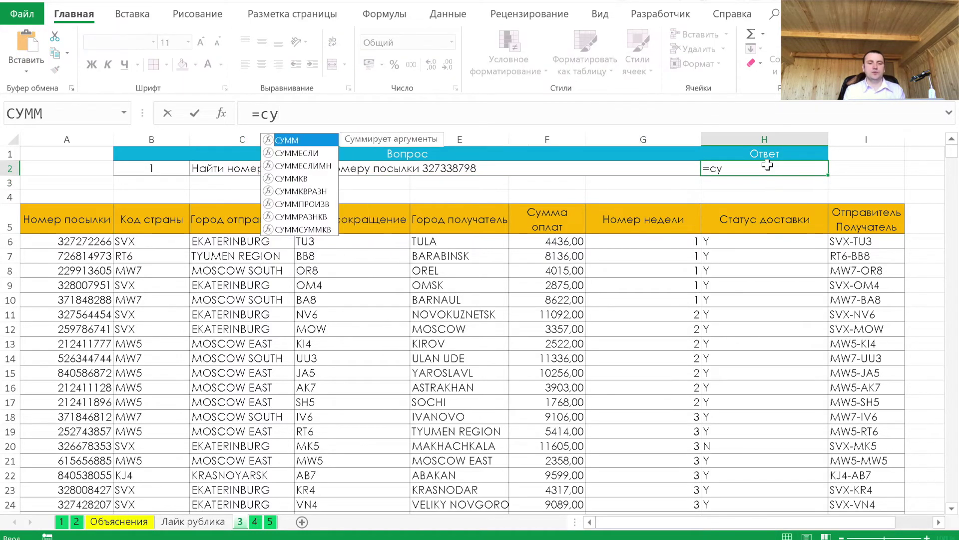
key("Down")
key("Tab")
key("ctrl+a")
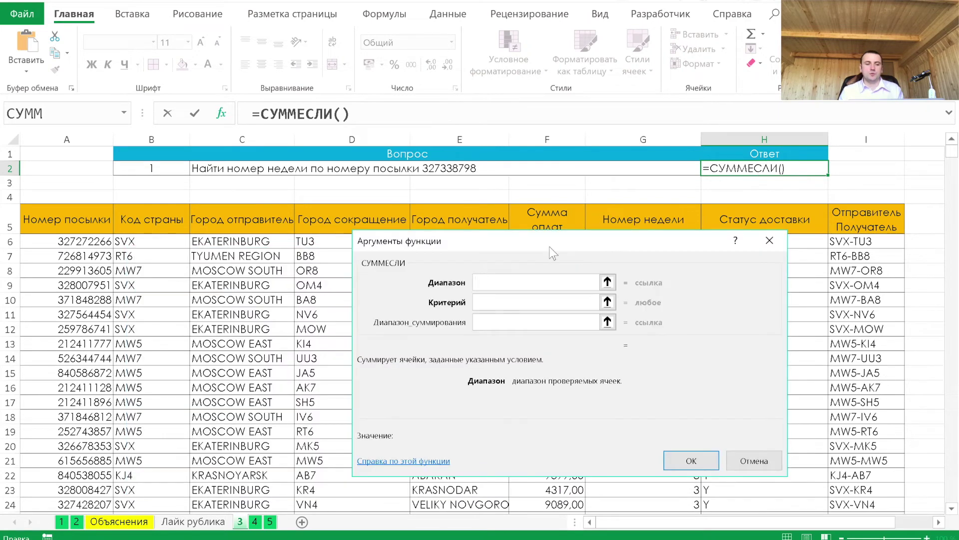
left_click(61, 242)
key("ctrl+shift+Down")
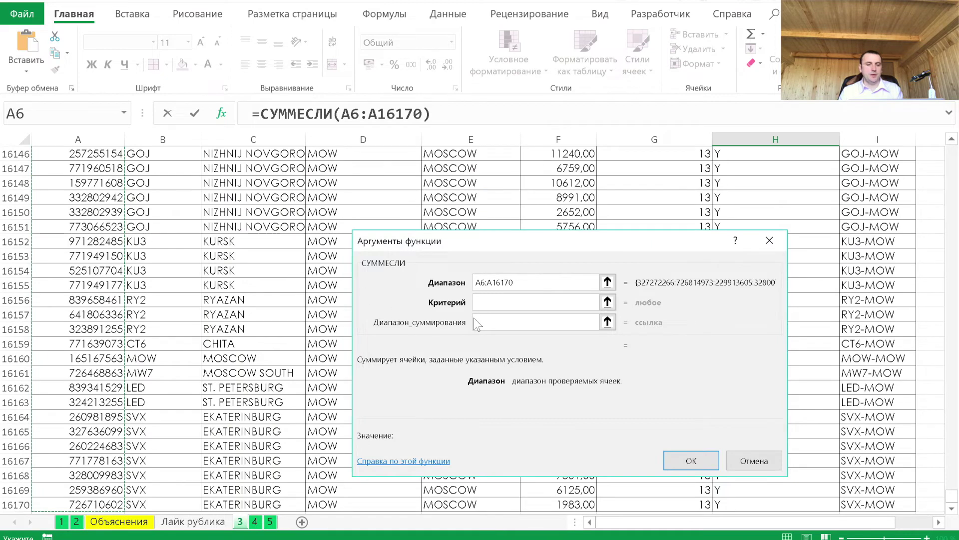
Step: Use the parcel number as the criterion and weeks G6:G16170 as the sum range, returning 11
left_click(515, 302)
type("327338798")
left_click(517, 316)
left_click_drag(575, 247, 329, 246)
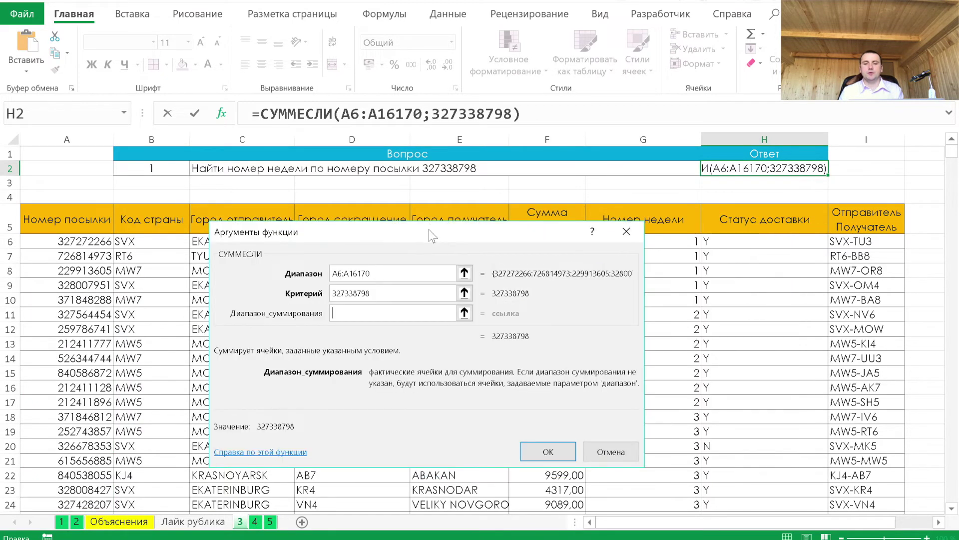
left_click(669, 244)
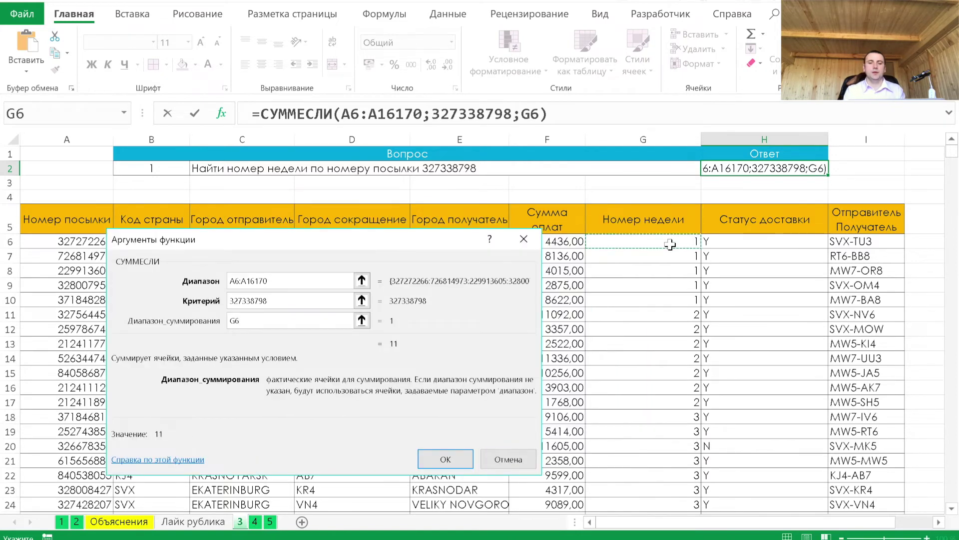
key("ctrl+shift+Down")
key("Return")
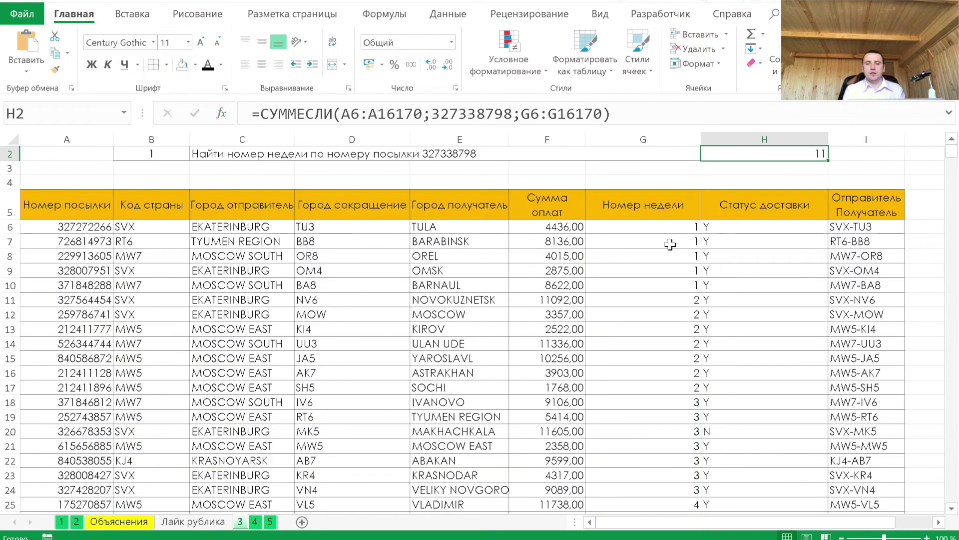
key("ctrl+f")
Step: Find the parcel number, jump to its row A76, and check its week number
key("ctrl+v")
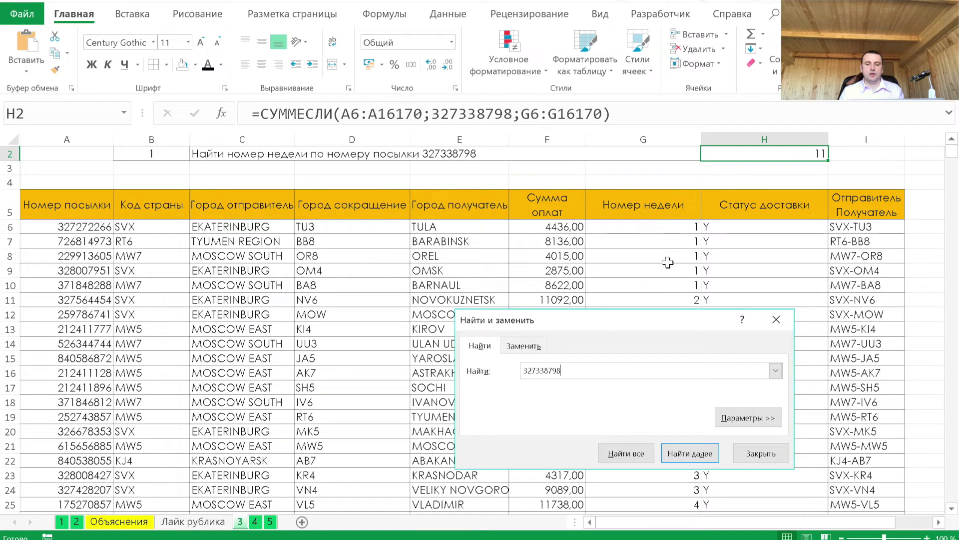
left_click(640, 452)
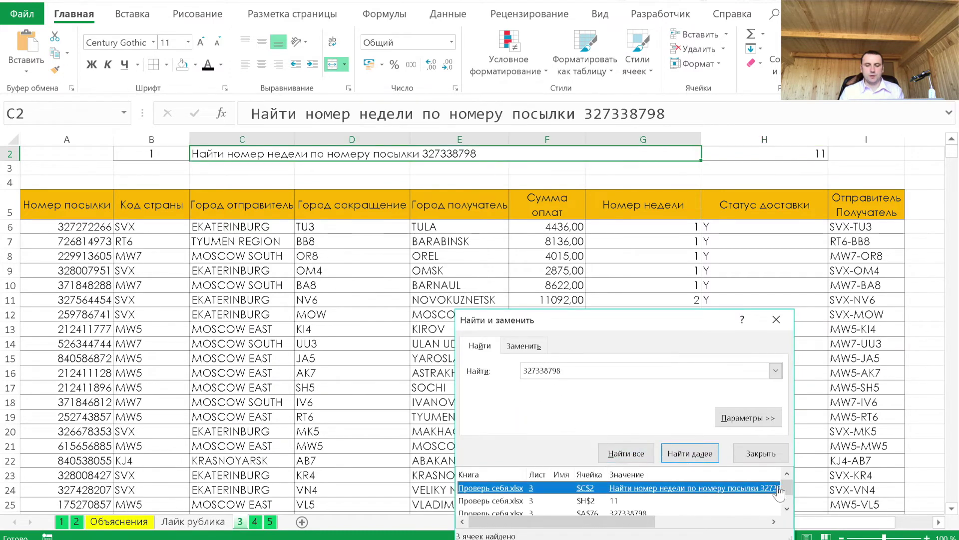
left_click(565, 500)
left_click_drag(555, 324, 330, 195)
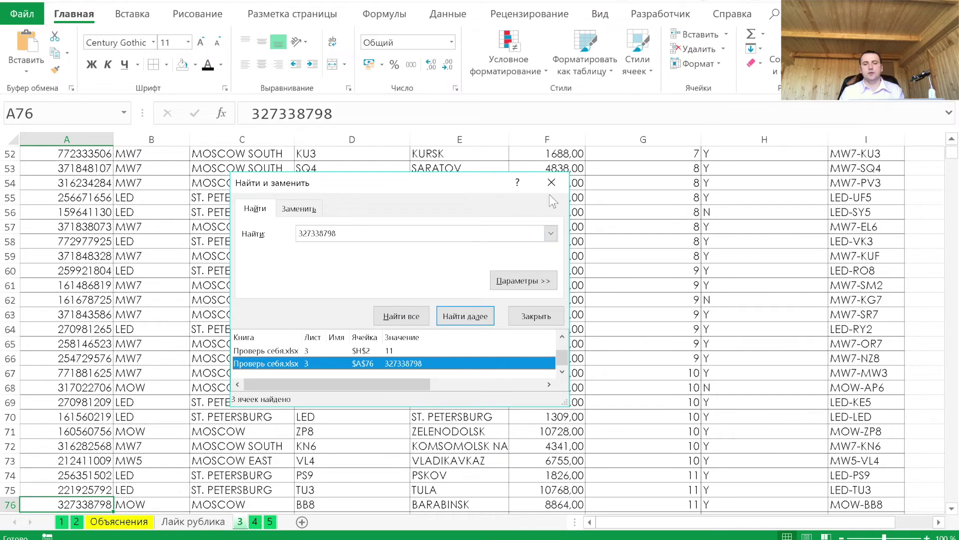
left_click(552, 183)
left_click(638, 251)
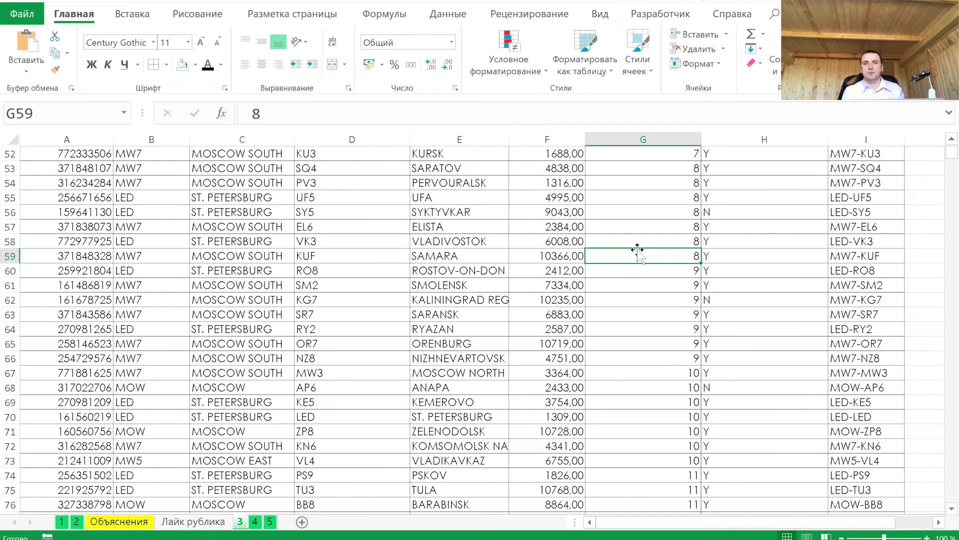
Step: Return to answer cell H2, then open sheet 4 and review the sender-recipient codes
key("ctrl+Up")
key("ctrl+Up")
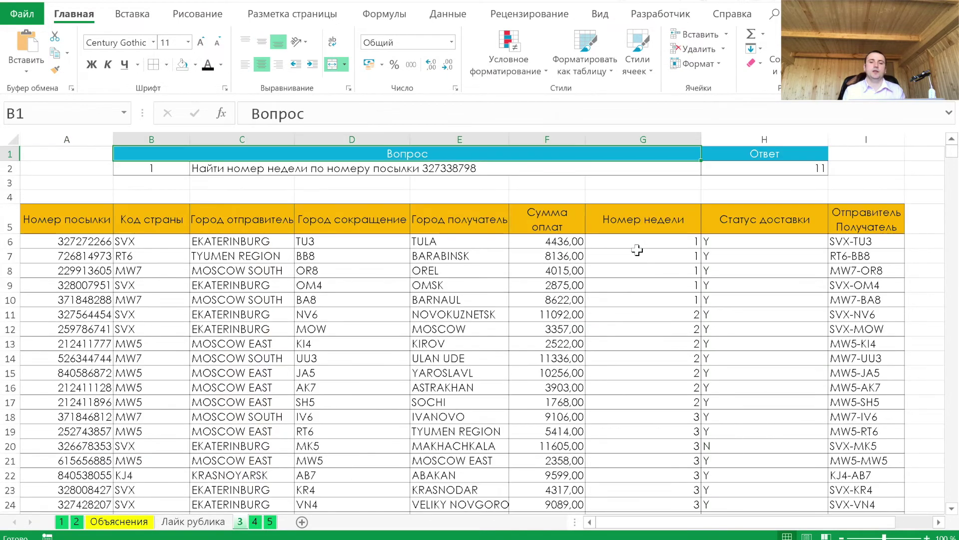
key("Right")
key("Down")
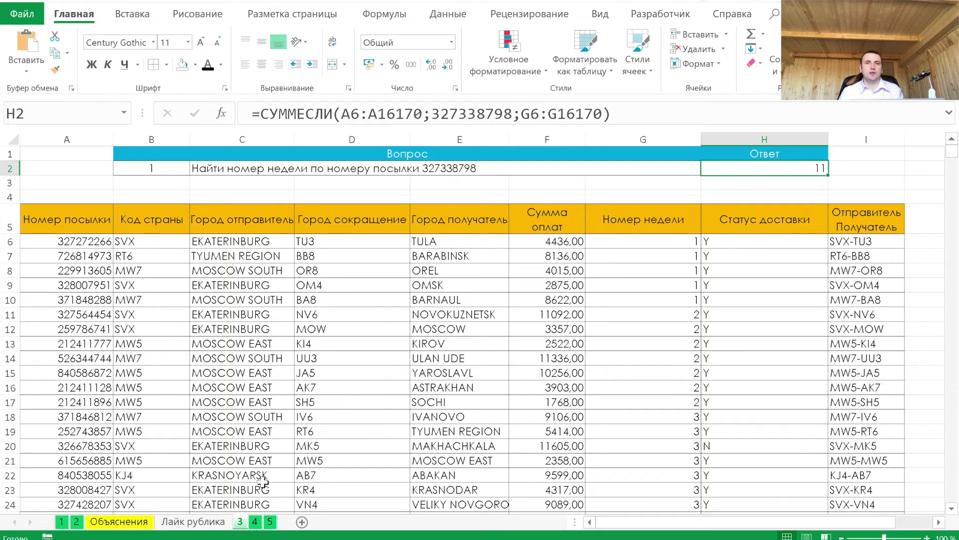
left_click(256, 521)
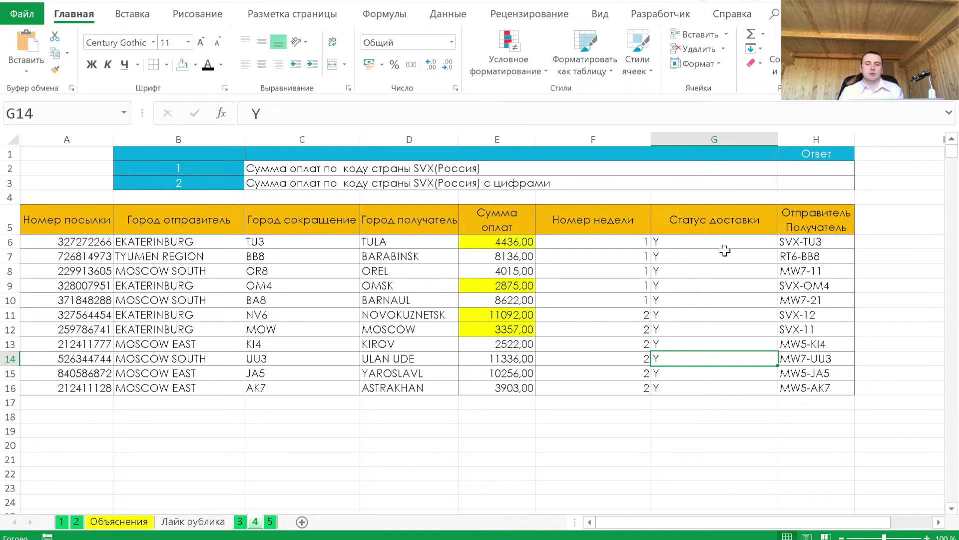
mouse_move(795, 242)
left_mouse_down()
mouse_move(804, 381)
mouse_move(810, 244)
left_mouse_up()
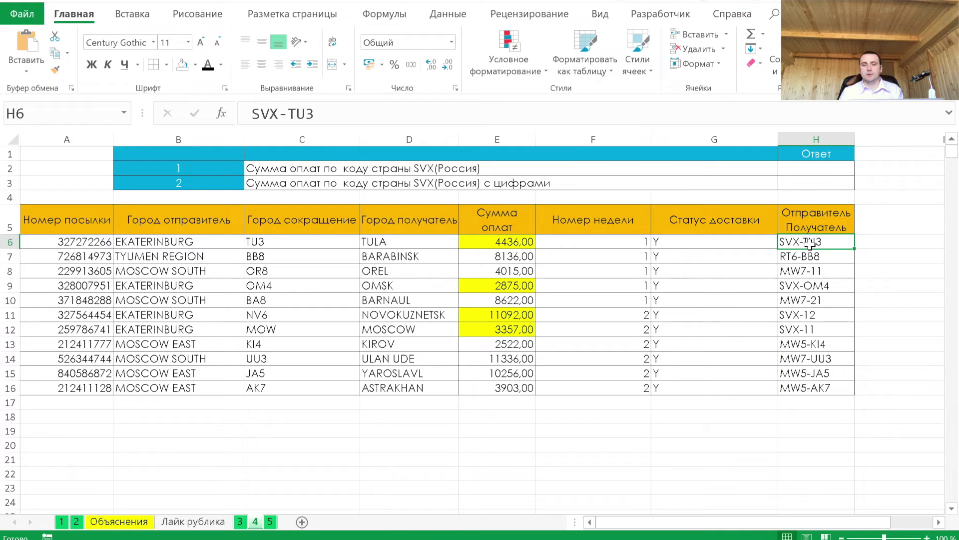
Step: Start a SUMIF in H2 with the codes H6:H16 as its range
left_click(809, 168)
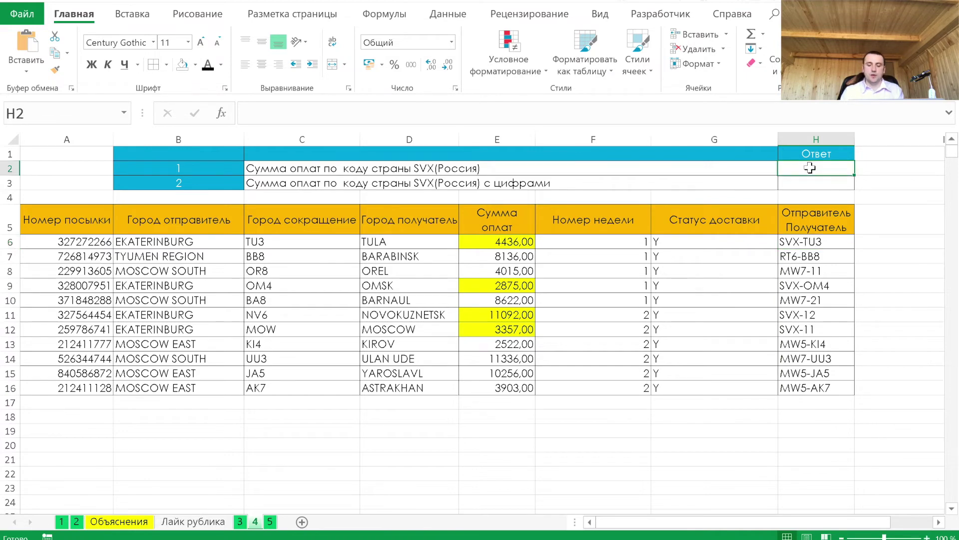
type("=сум")
key("Down")
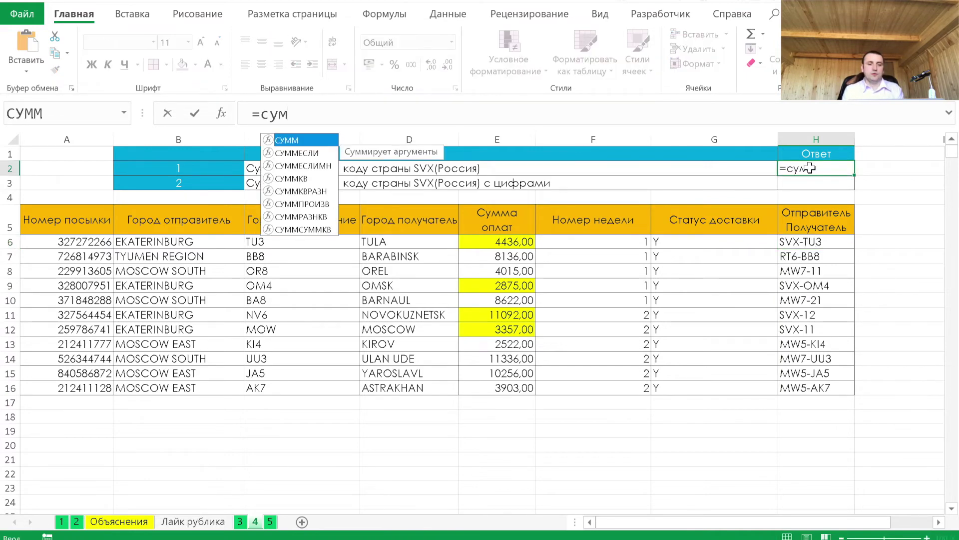
key("Tab")
key("ctrl+a")
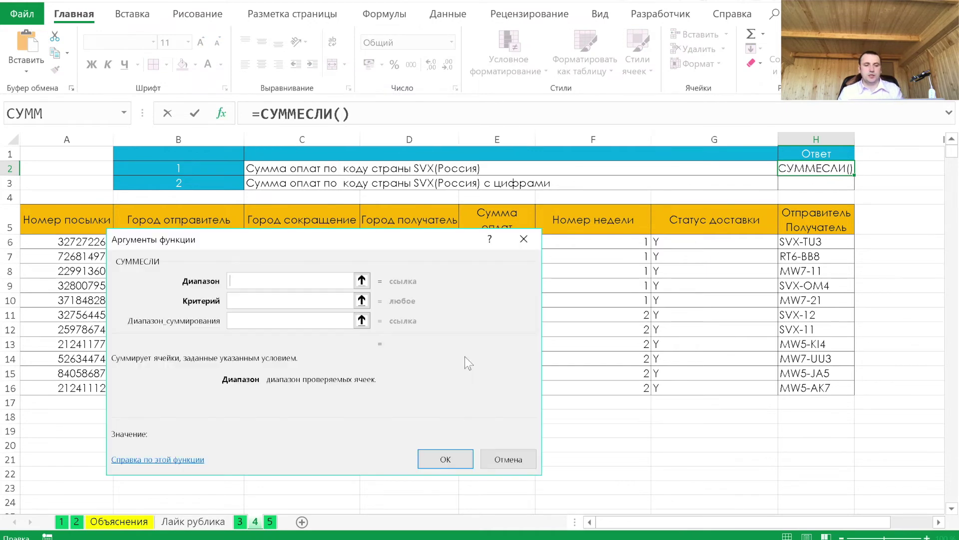
left_click_drag(370, 306, 398, 402)
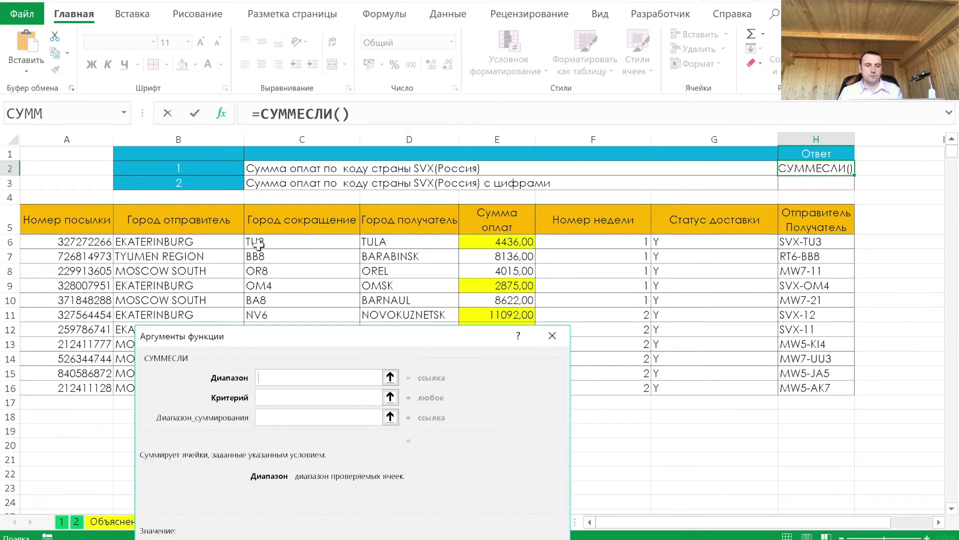
left_click_drag(284, 344, 556, 320)
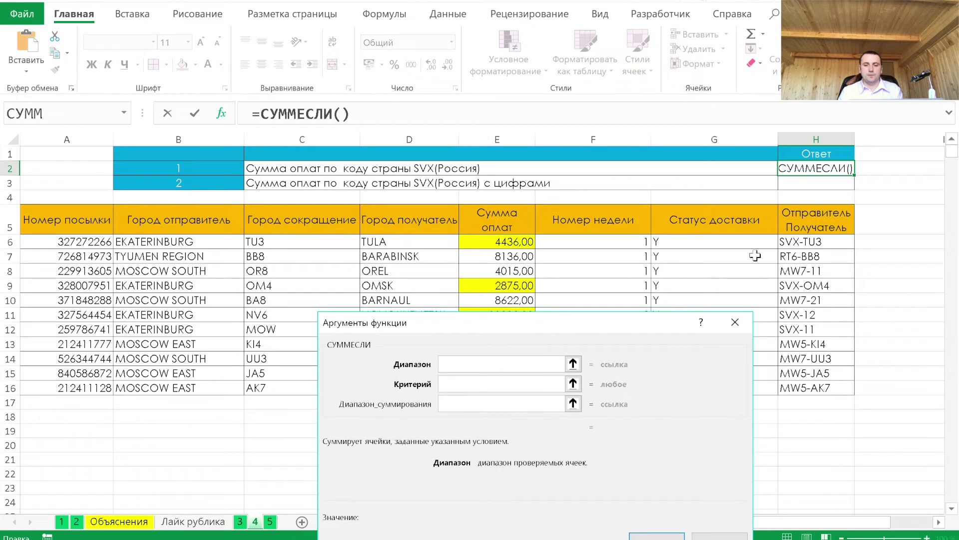
left_click_drag(802, 242, 814, 388)
Step: Enter the wildcard criterion "SVX"&"*" for codes beginning with SVX
key("Tab")
type("\"SVX")
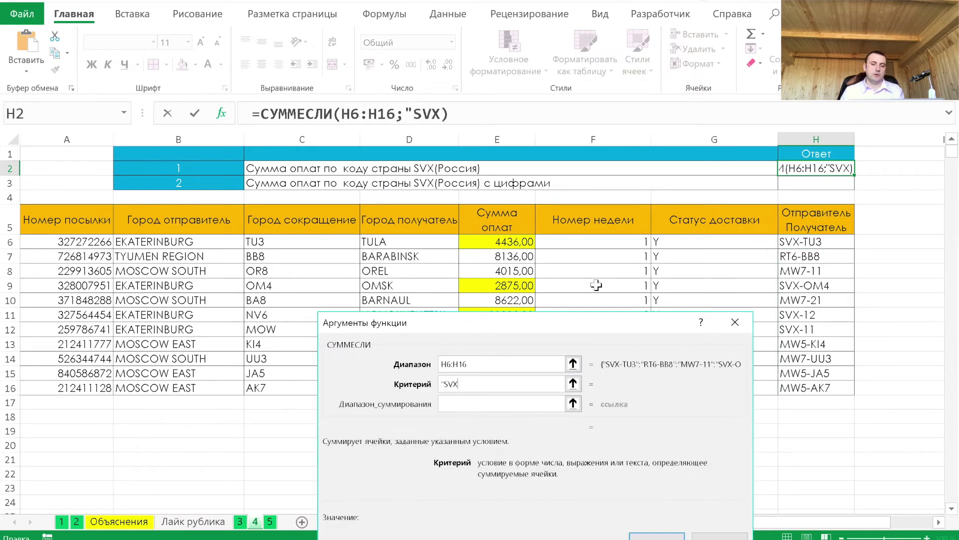
type("\"\"")
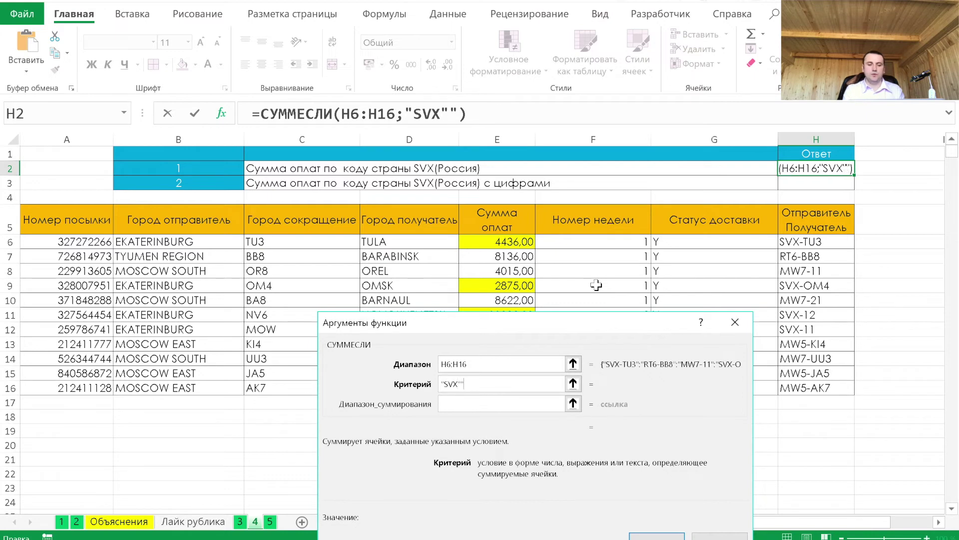
key("BackSpace")
type("?")
key("BackSpace")
type("&@")
key("BackSpace")
type("\"\"")
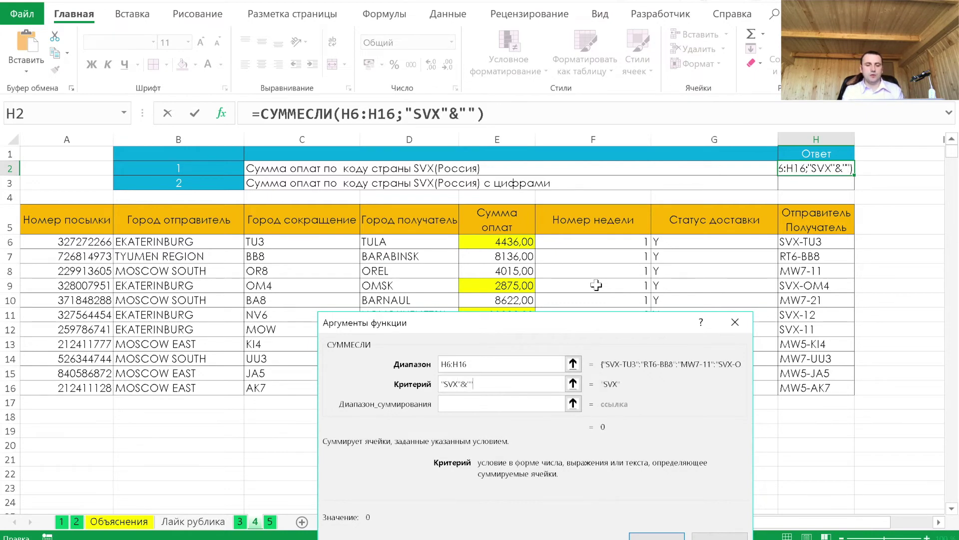
key("BackSpace")
type("*\"")
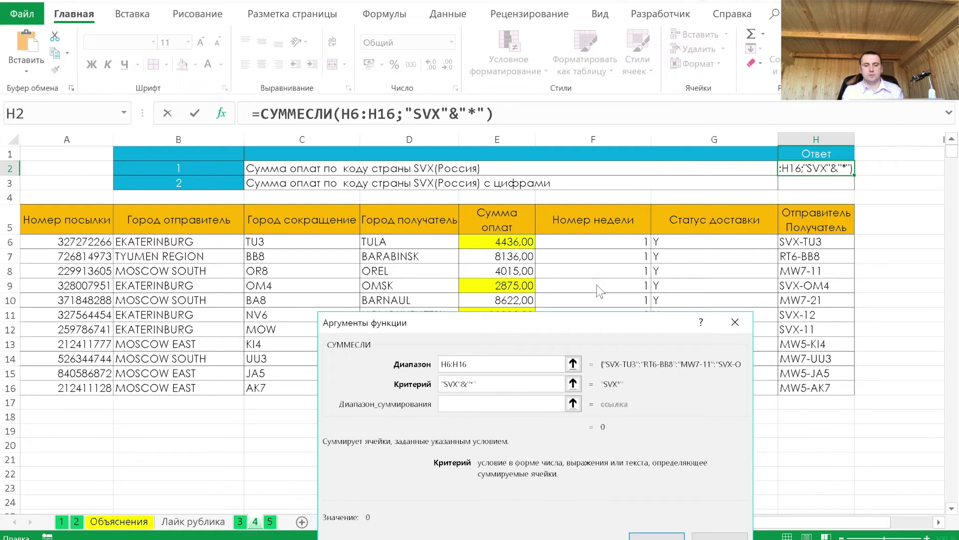
Step: Set the sum range to payments E6:E16 and confirm, giving 21760
key("Tab")
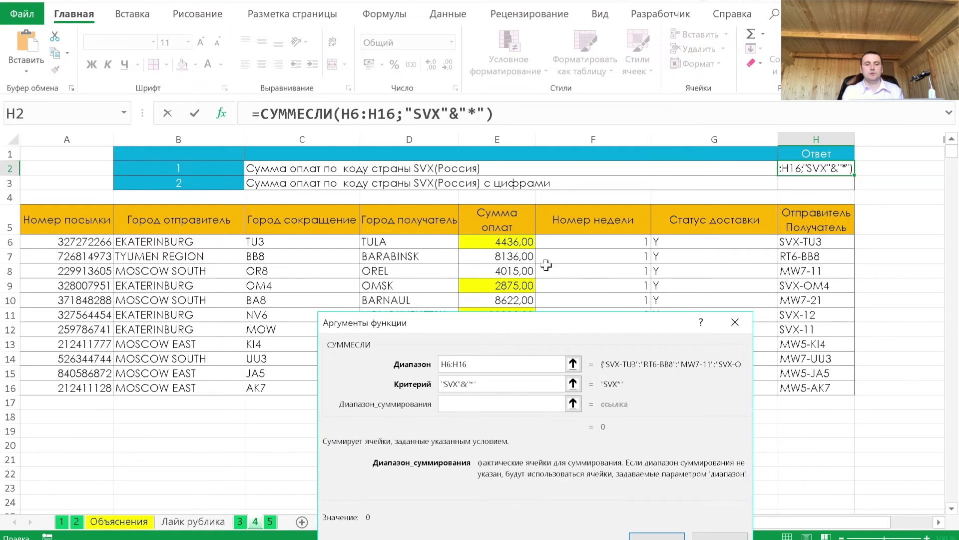
left_click_drag(495, 326, 679, 296)
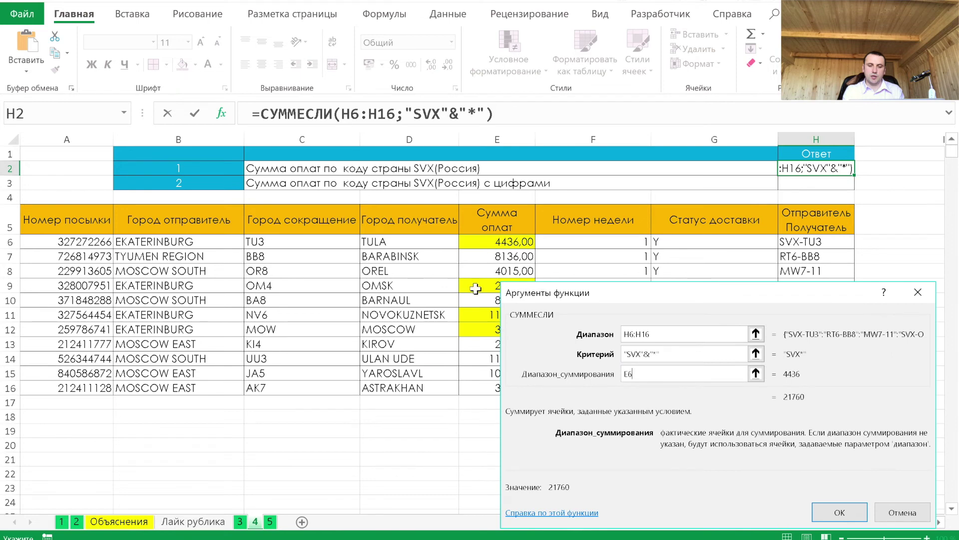
left_click_drag(497, 241, 497, 388)
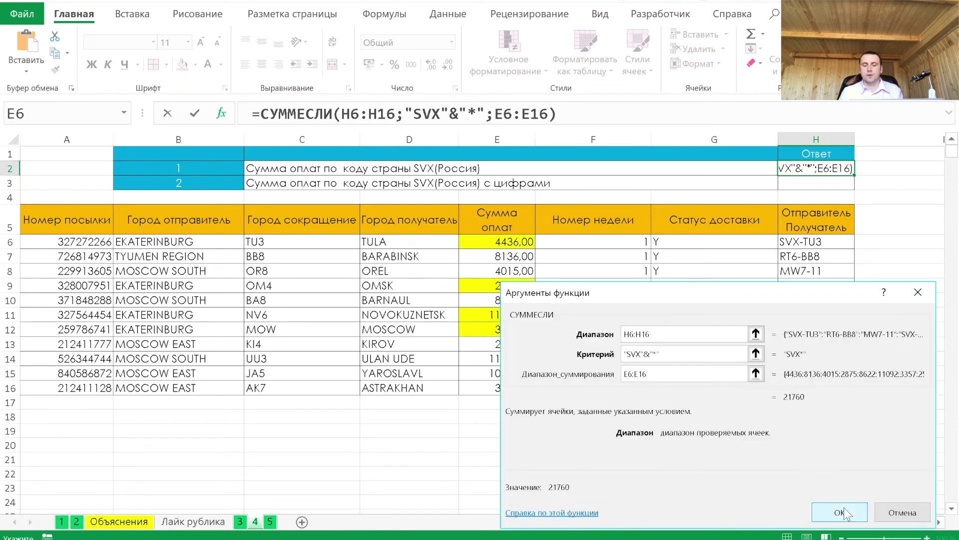
left_click(839, 512)
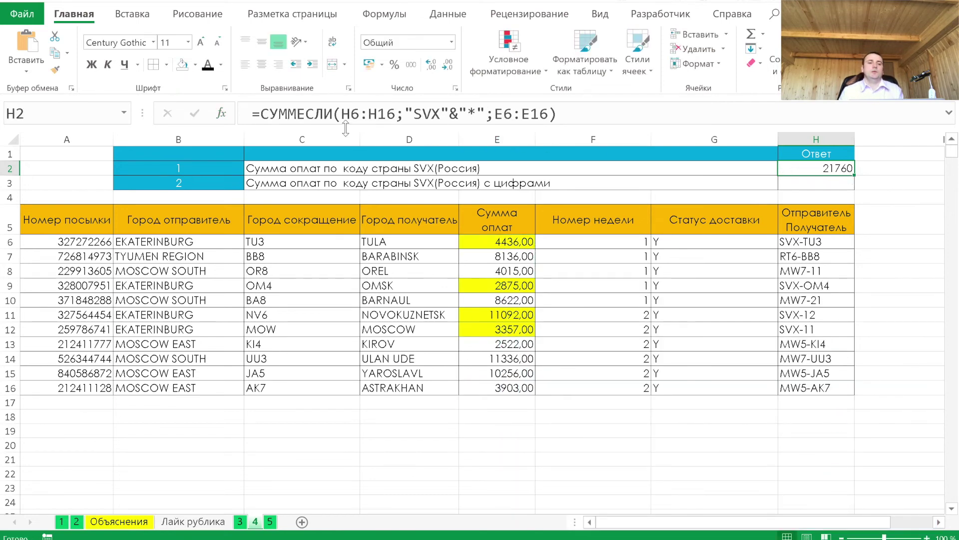
Step: Copy H2's SUMIF formula text into H3
left_click(576, 120)
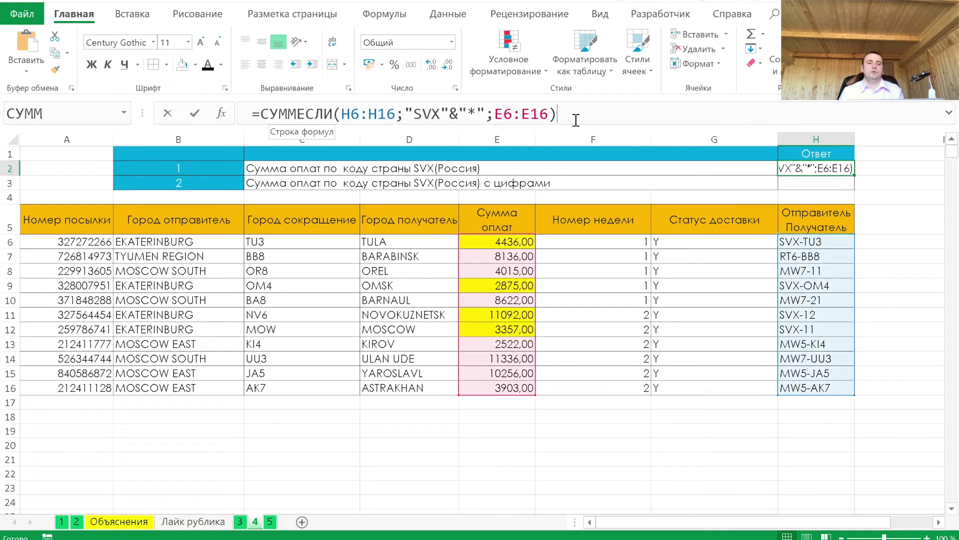
left_click_drag(576, 120, 264, 110)
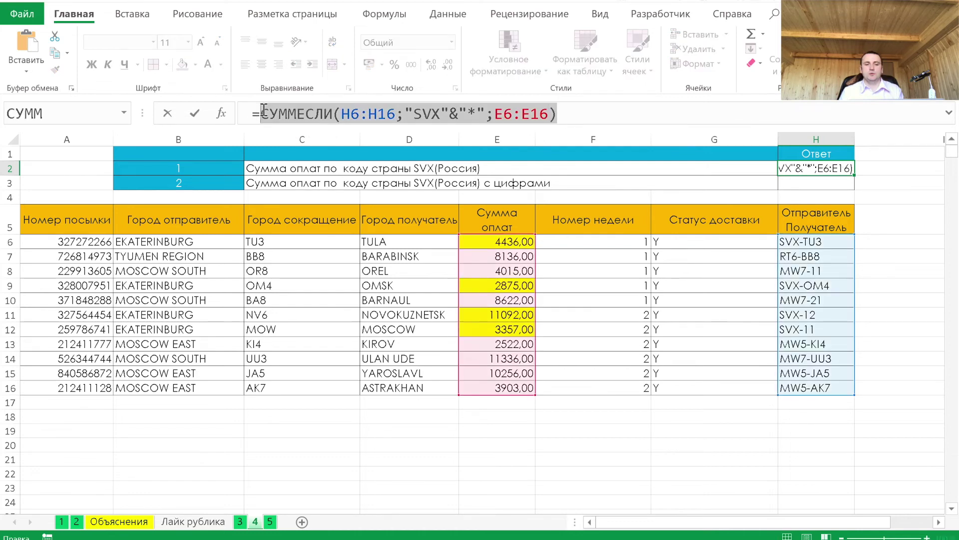
key("ctrl+c")
key("Return")
type("=")
key("ctrl+v")
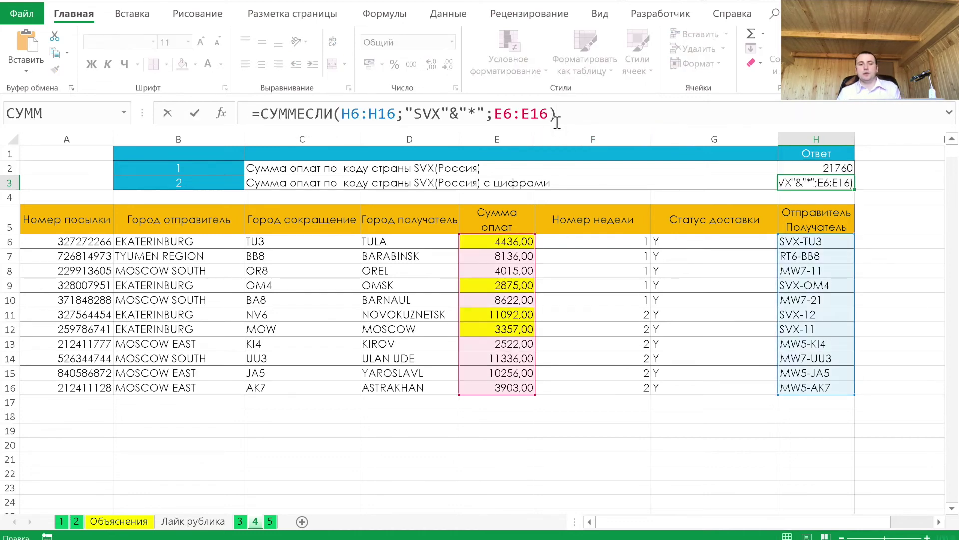
key("Return")
key("Up")
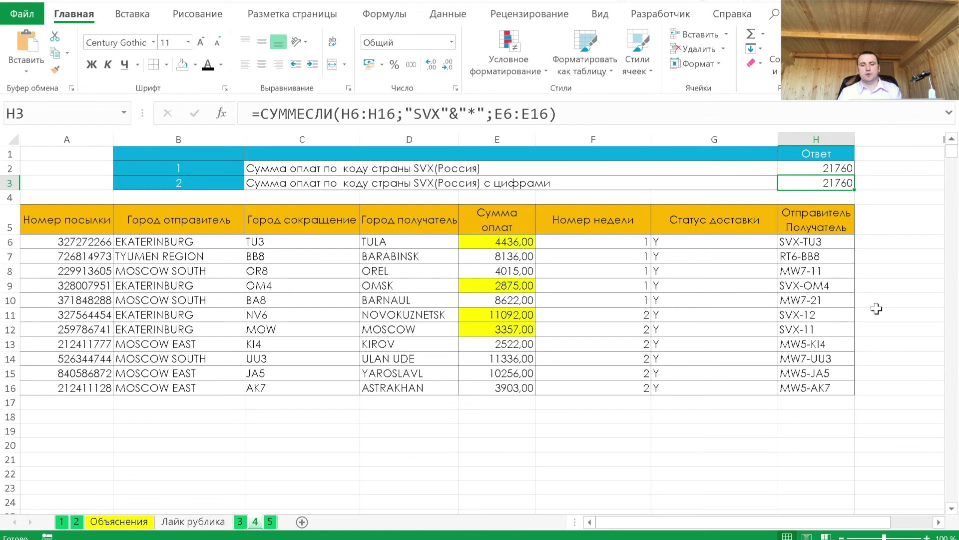
Step: Compare codes SVX-12 and SVX-11, then change H3's wildcard from * to ??? to get 14449
left_click(823, 316)
key("Down")
left_click(823, 316)
key("Down")
left_click(823, 316)
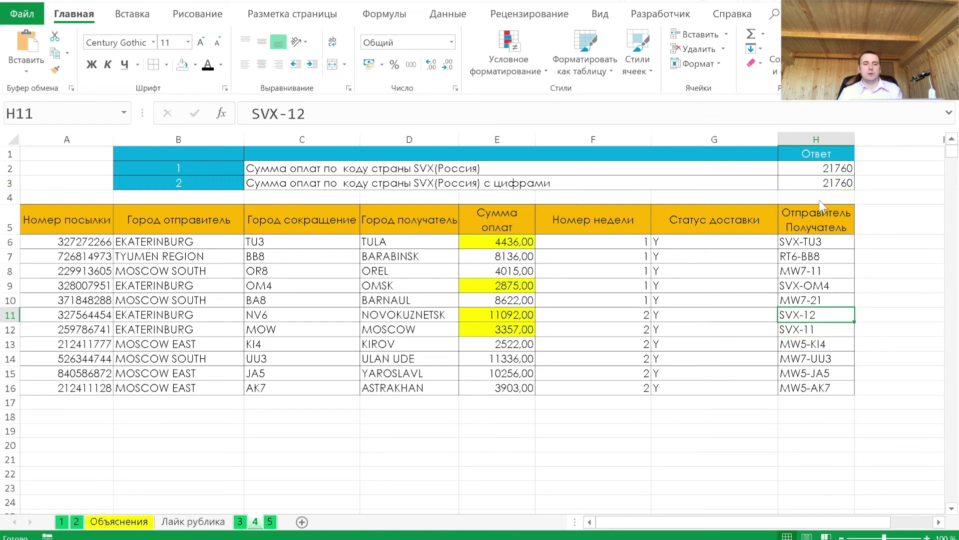
left_click(815, 183)
left_click_drag(476, 114, 467, 114)
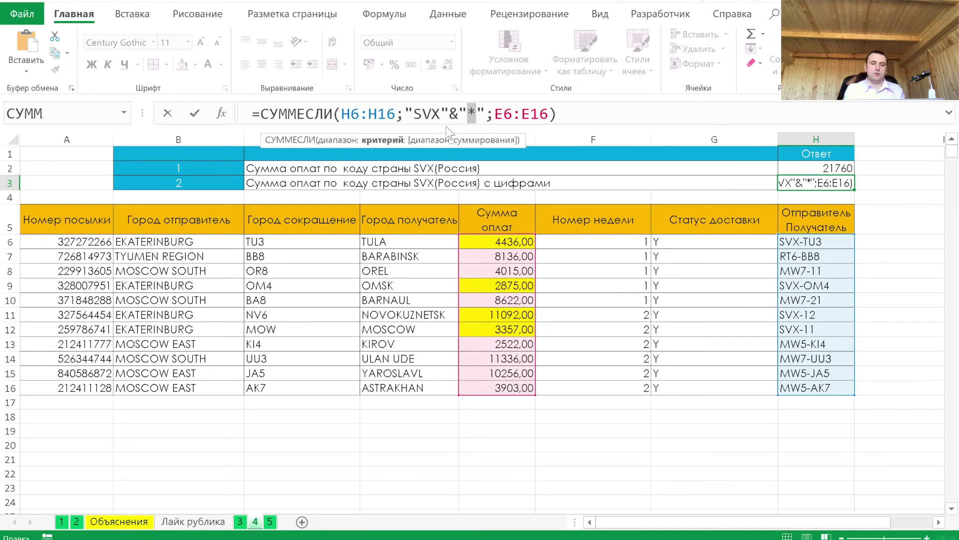
type("?")
type("??")
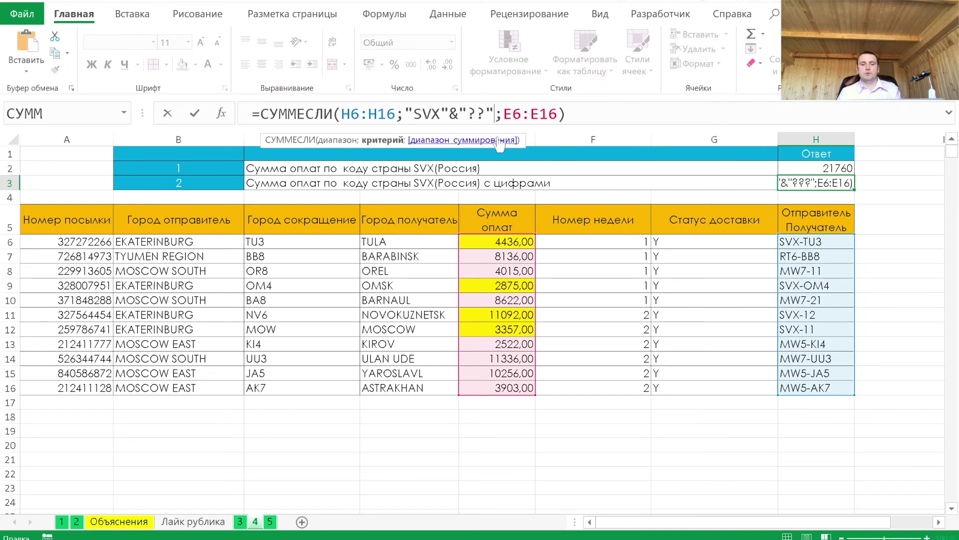
key("Return")
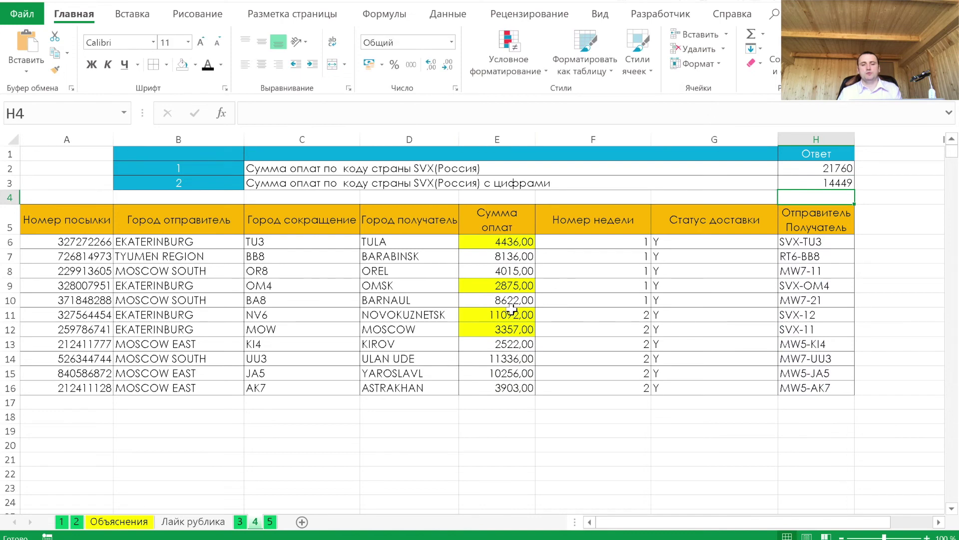
left_click_drag(514, 314, 509, 330)
left_click(803, 316)
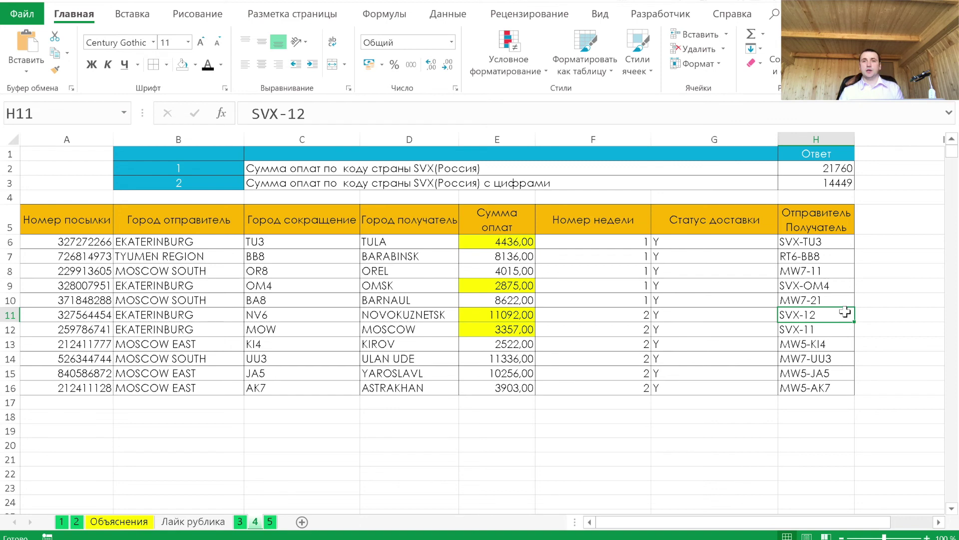
key("ctrl+Page_Down")
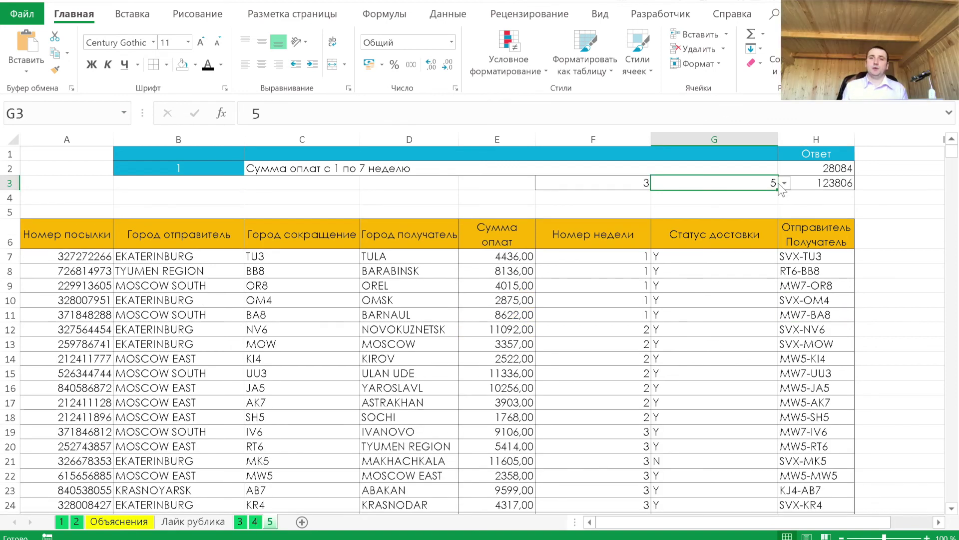